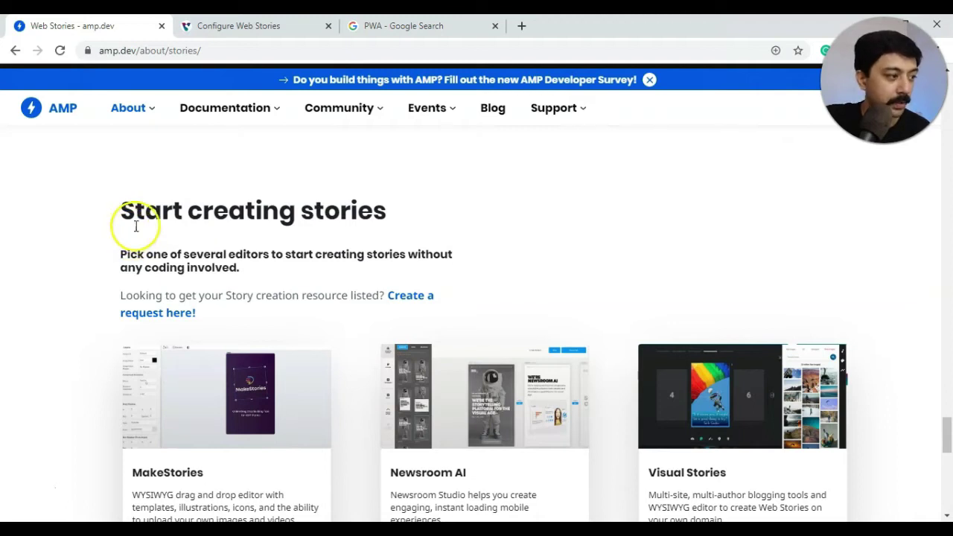
# Step: Scroll amp.dev's story editor list and open the MakeStories website from its card
pyautogui.scroll(-2, 130, 220)
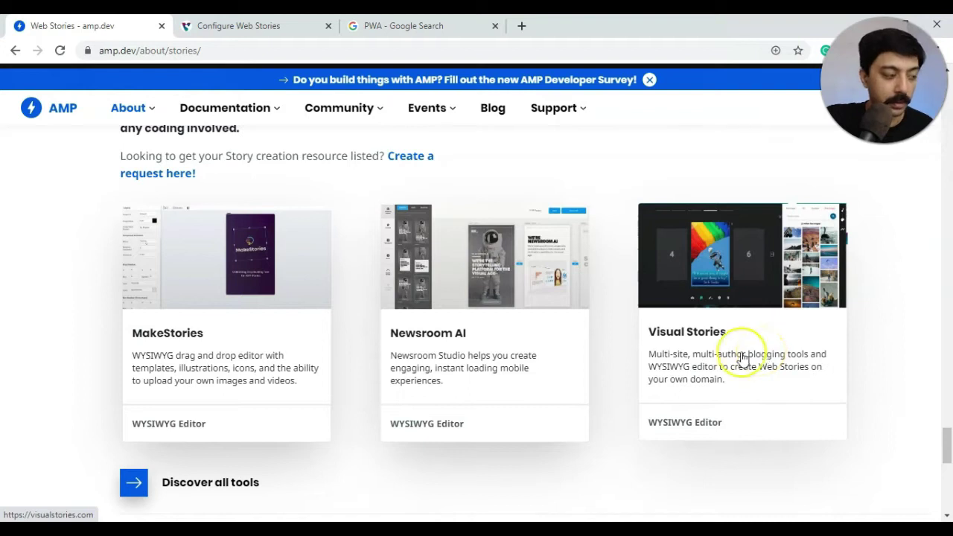
pyautogui.click(173, 341)
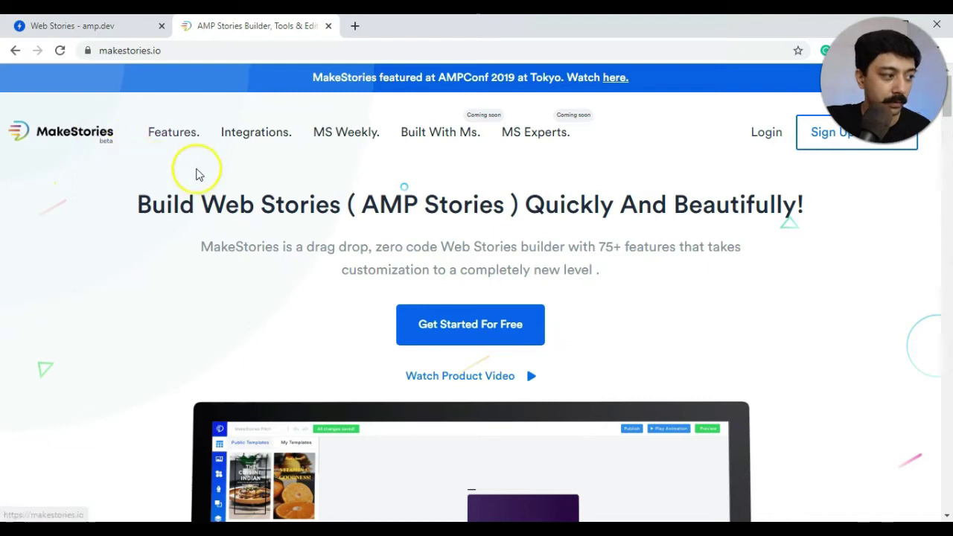
pyautogui.scroll(-5, 384, 238)
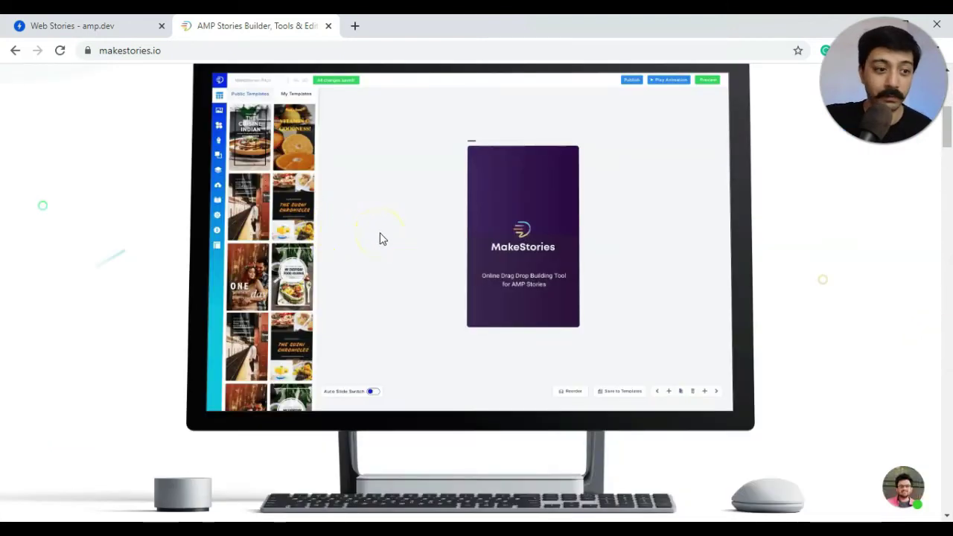
pyautogui.scroll(-5, 305, 228)
pyautogui.scroll(5, 308, 221)
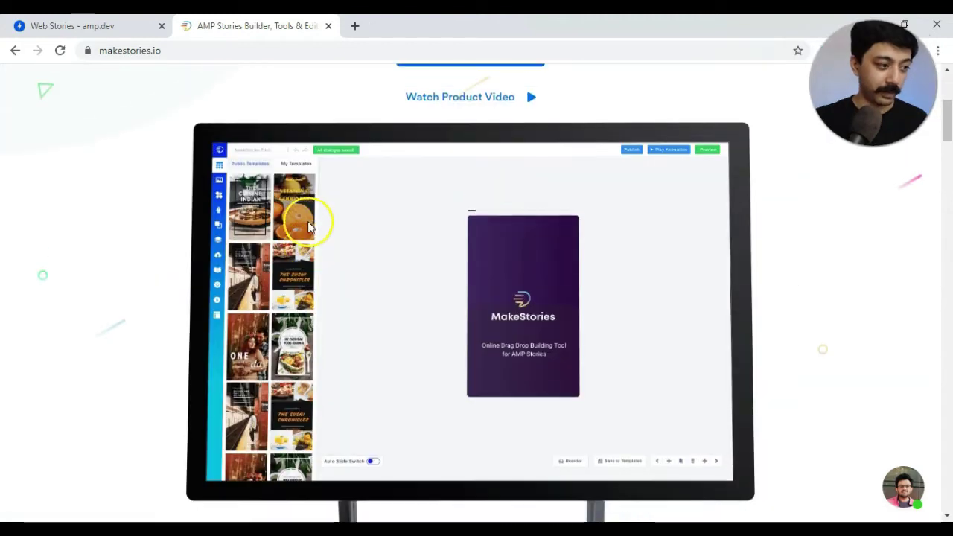
pyautogui.scroll(-3, 307, 223)
pyautogui.scroll(-1, 314, 225)
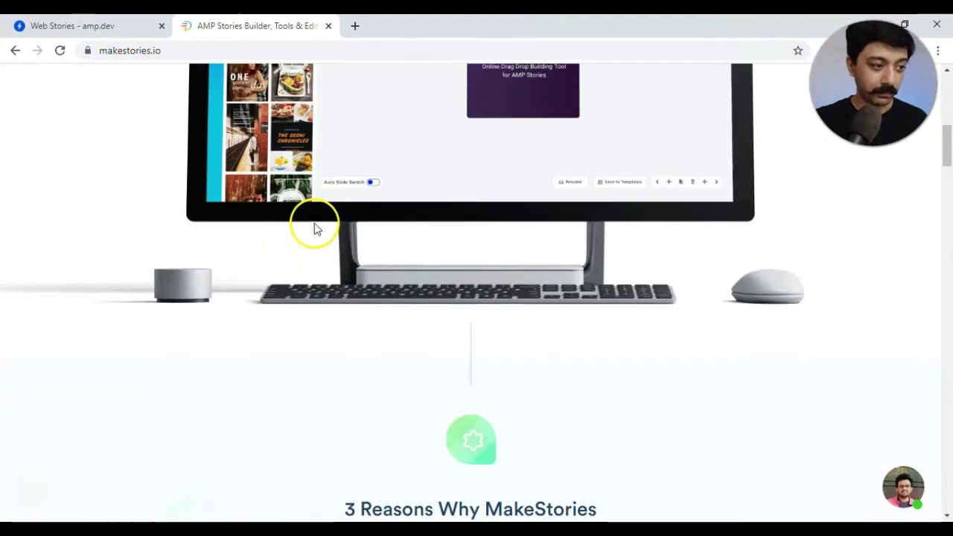
pyautogui.scroll(-5, 312, 228)
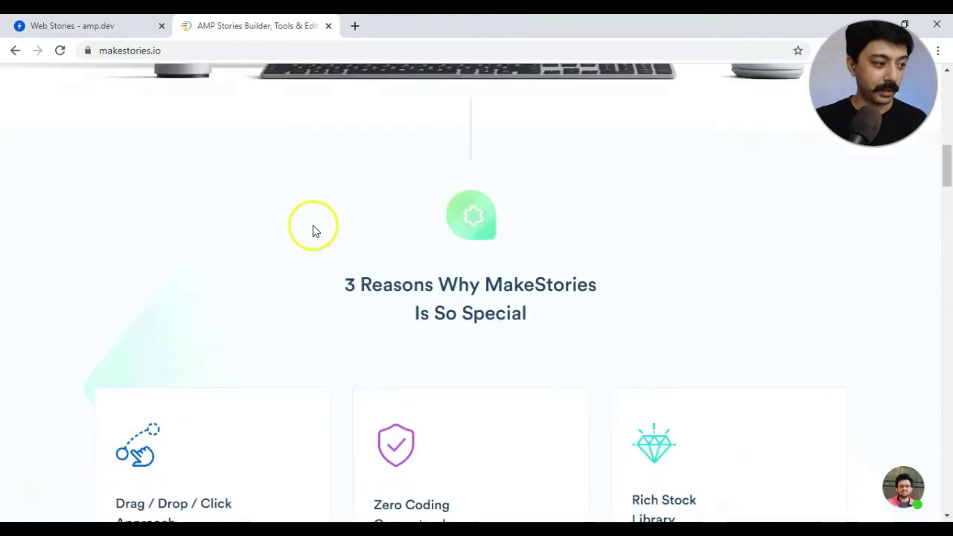
pyautogui.scroll(10, 707, 273)
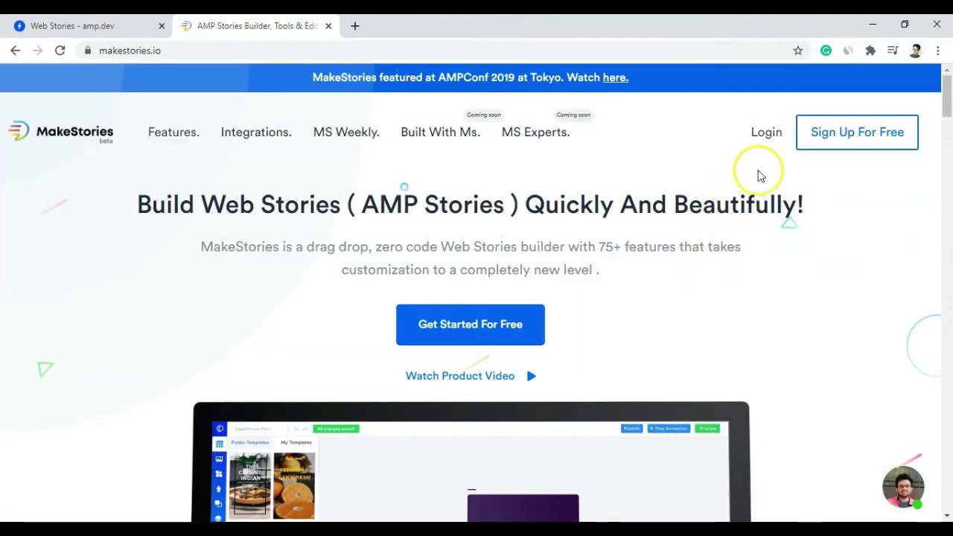
# Step: Go to the MakeStories sign-in page, close the homepage tab, and scroll the dashboard to create a story
pyautogui.click(766, 131)
pyautogui.click(328, 27)
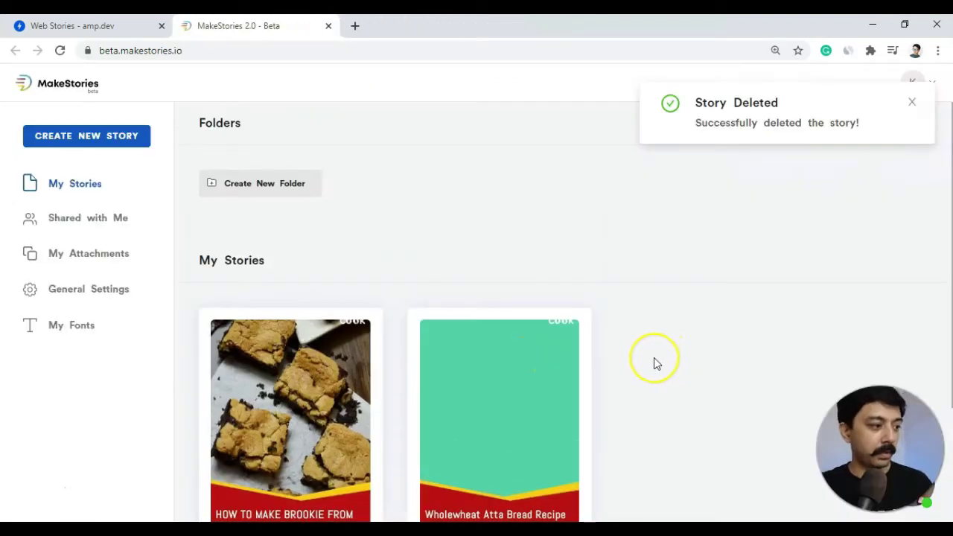
pyautogui.scroll(-1, 617, 330)
pyautogui.scroll(-1, 616, 330)
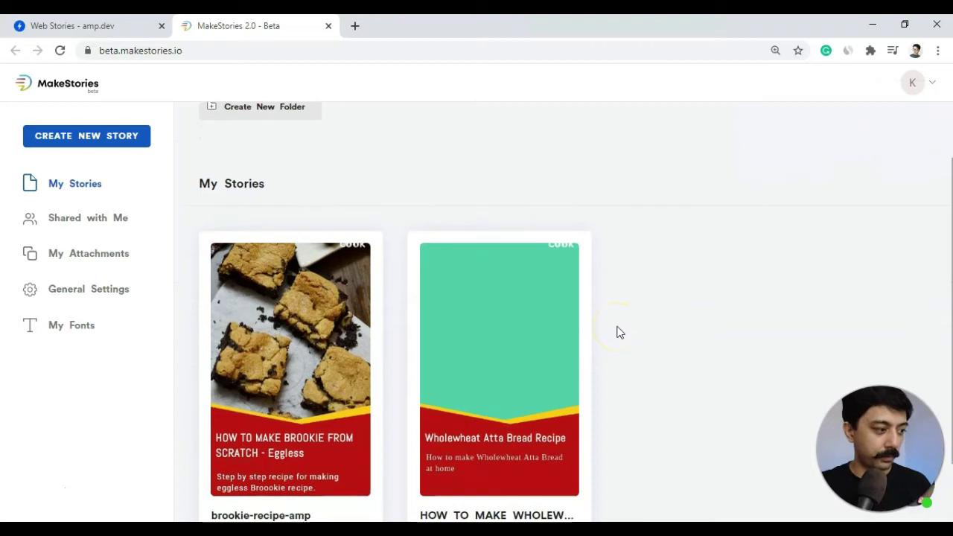
pyautogui.moveTo(475, 383)
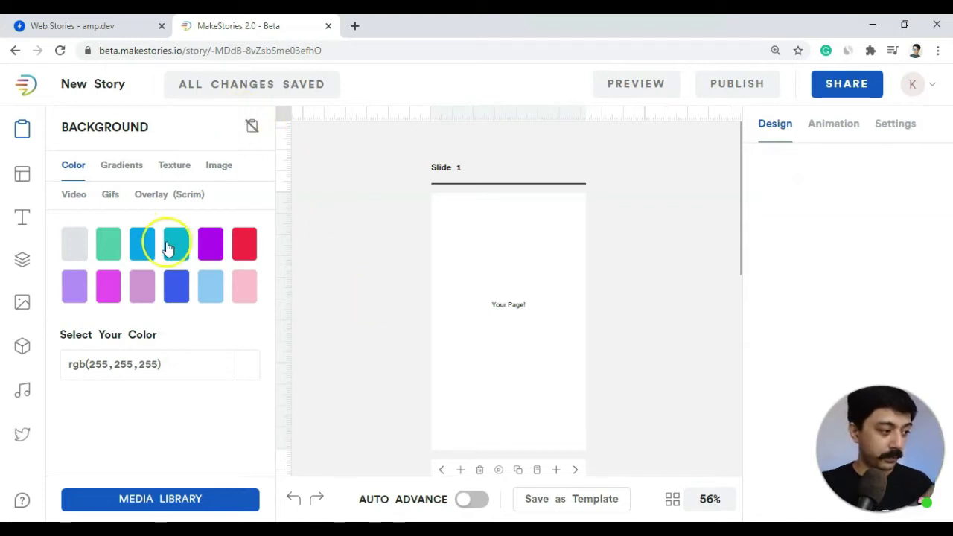
# Step: Give Slide 1 the green #55d4a8 background swatch and bring up the template library
pyautogui.click(111, 250)
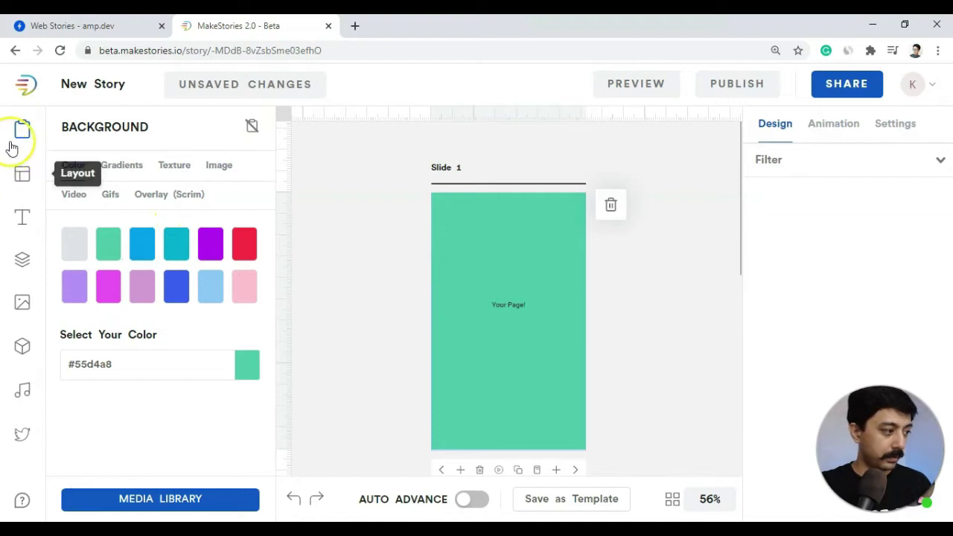
pyautogui.click(22, 174)
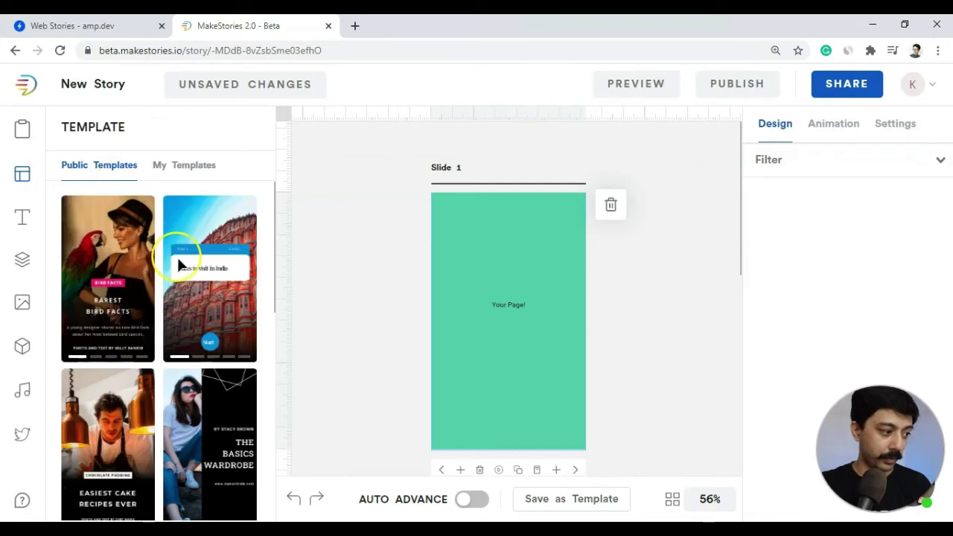
# Step: Add the Rarest Bird Facts cover from Public Templates and delete the blank green slide
pyautogui.click(181, 170)
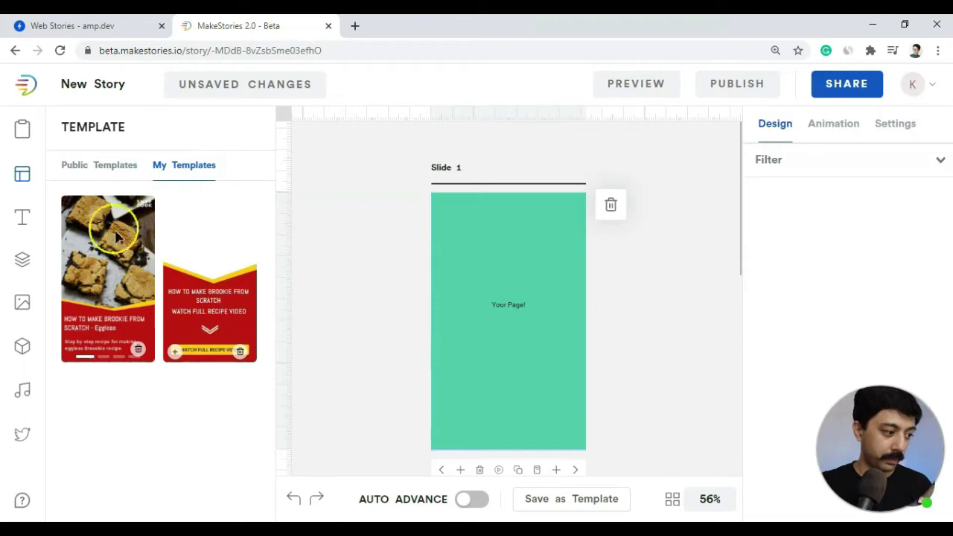
pyautogui.click(122, 167)
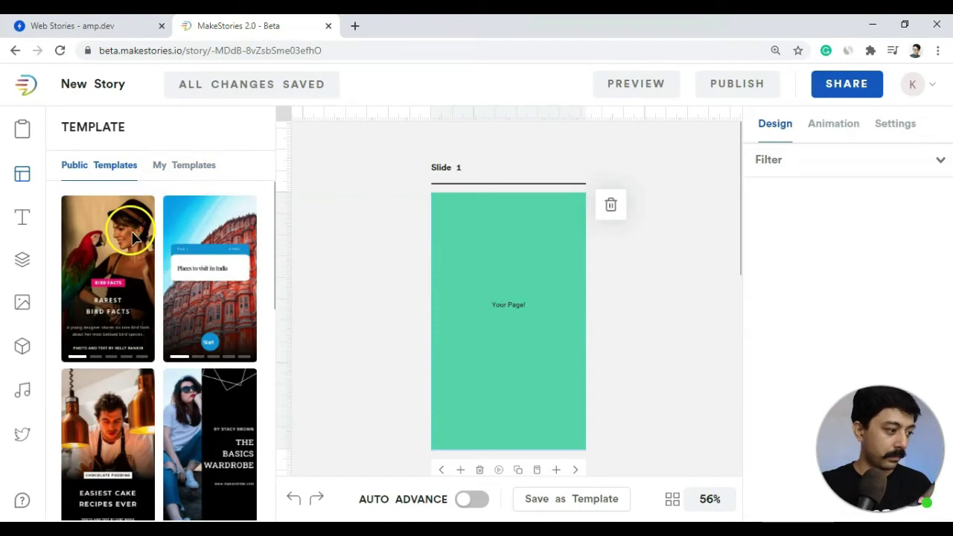
pyautogui.click(117, 279)
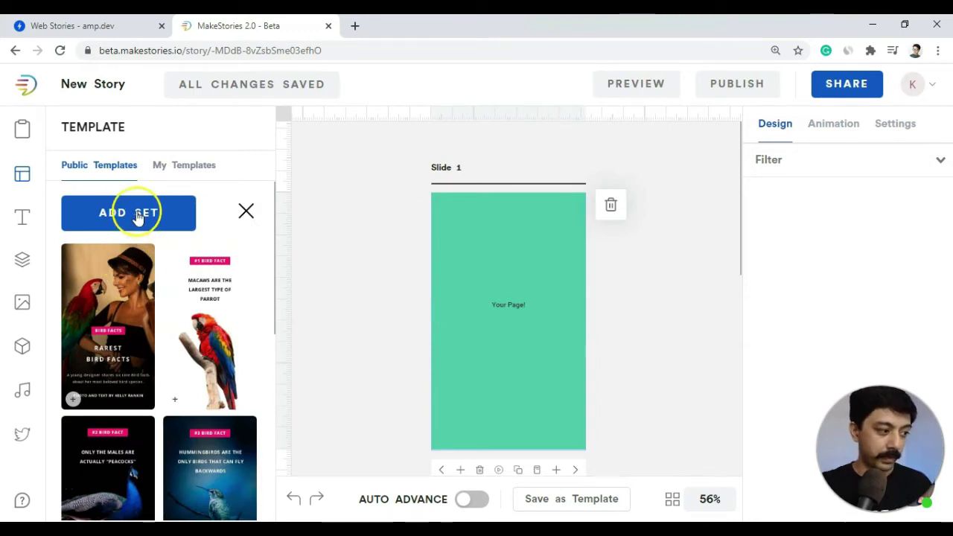
pyautogui.scroll(-5, 96, 323)
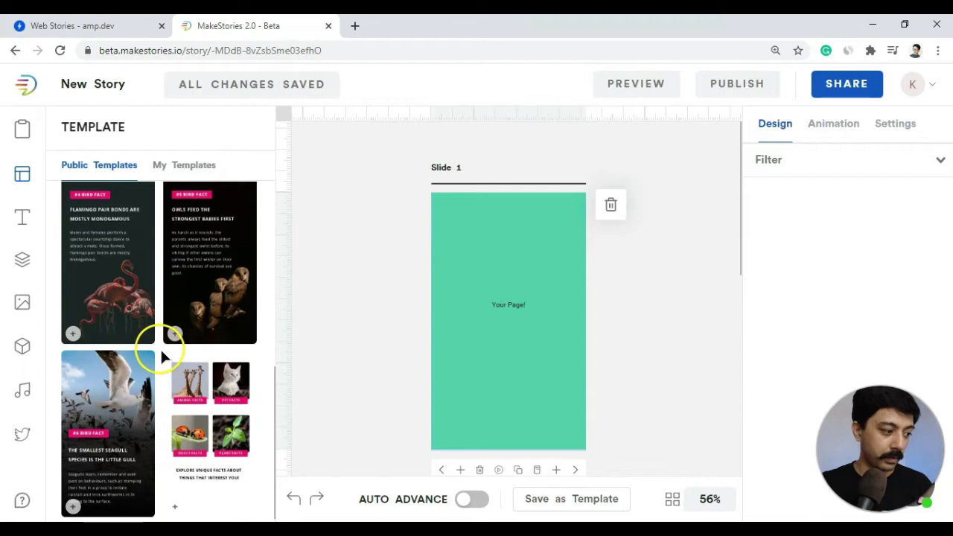
pyautogui.scroll(5, 162, 357)
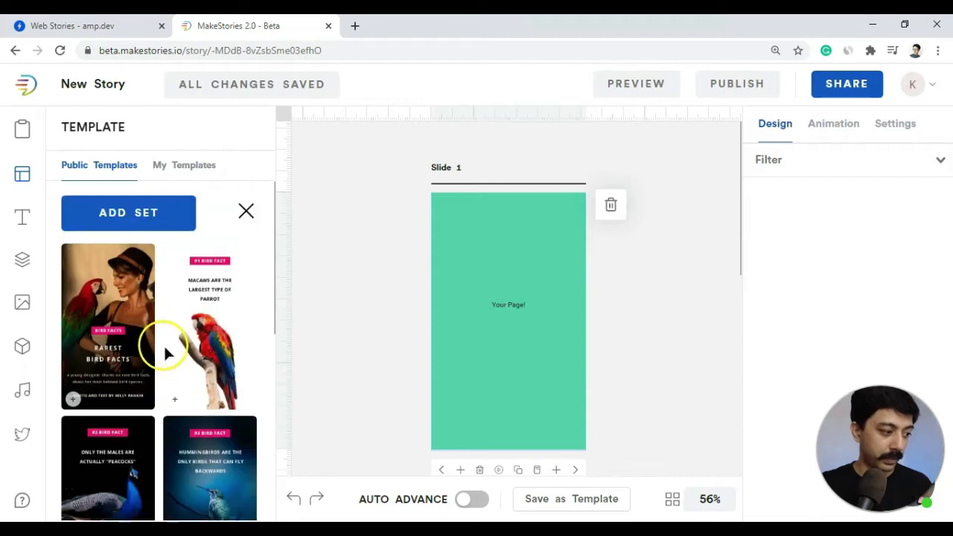
pyautogui.click(73, 399)
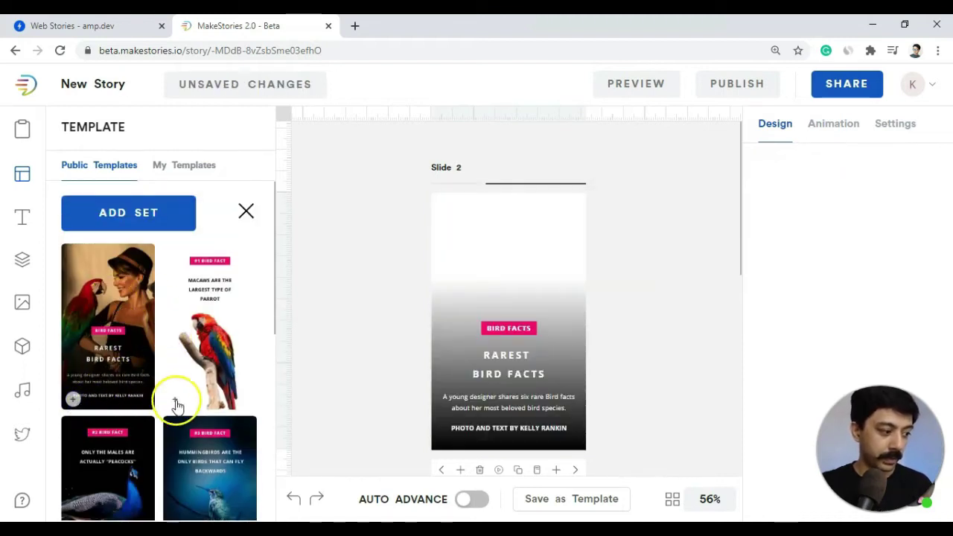
pyautogui.click(480, 470)
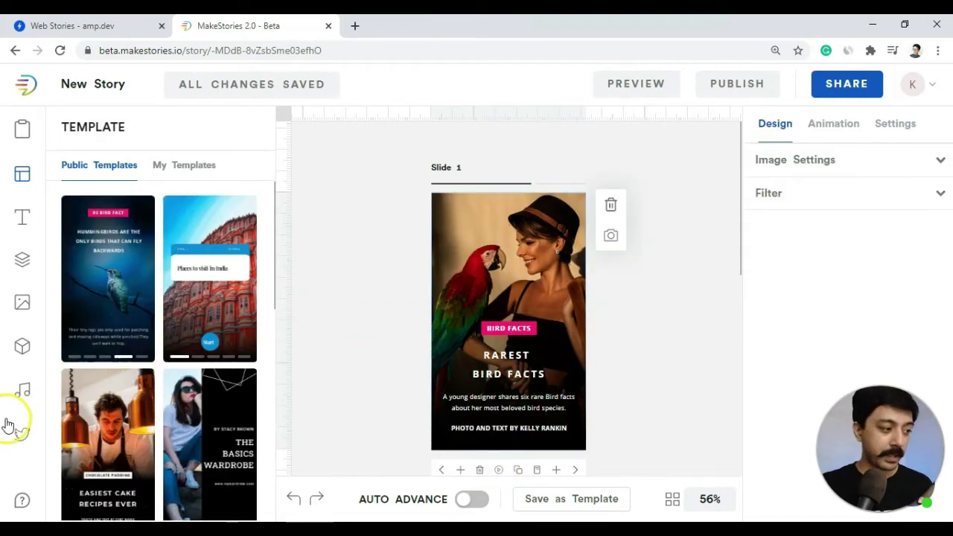
# Step: Browse the Text, Layers, Images and Elements panels, then show the Audio panel reporting no audio files
pyautogui.scroll(-3, 177, 348)
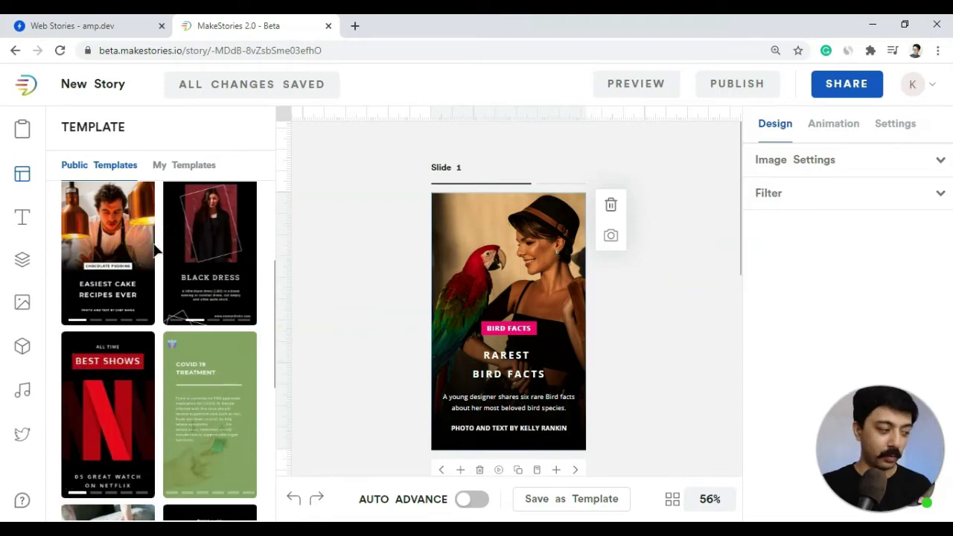
pyautogui.click(19, 217)
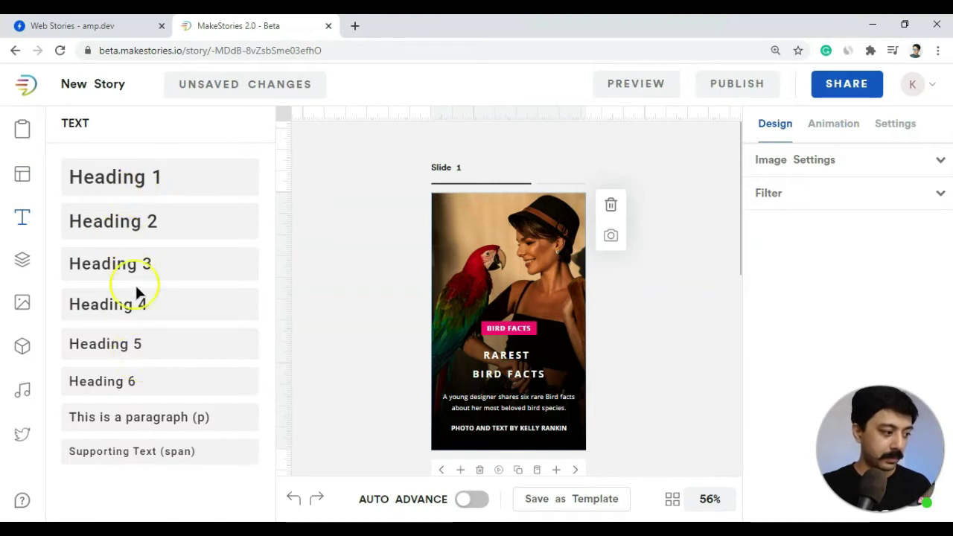
pyautogui.click(22, 259)
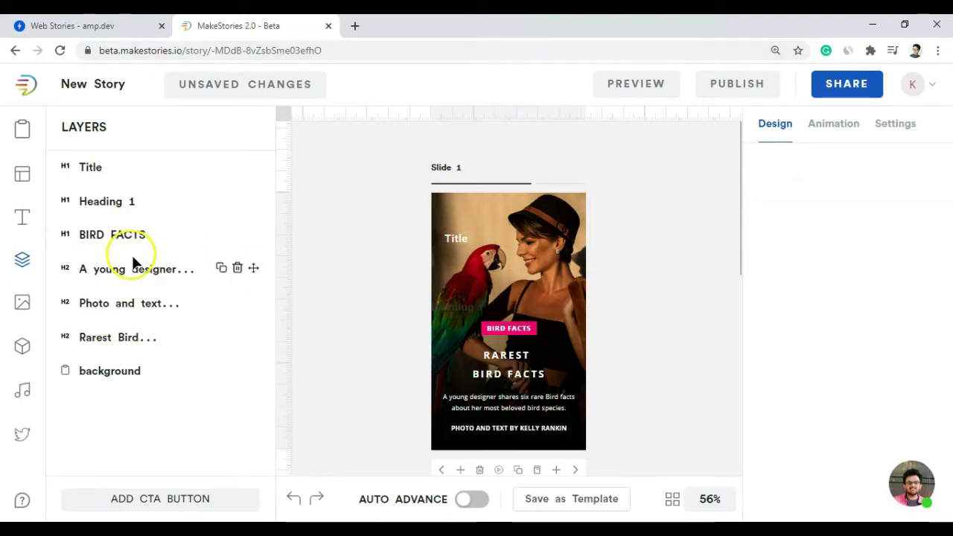
pyautogui.click(22, 304)
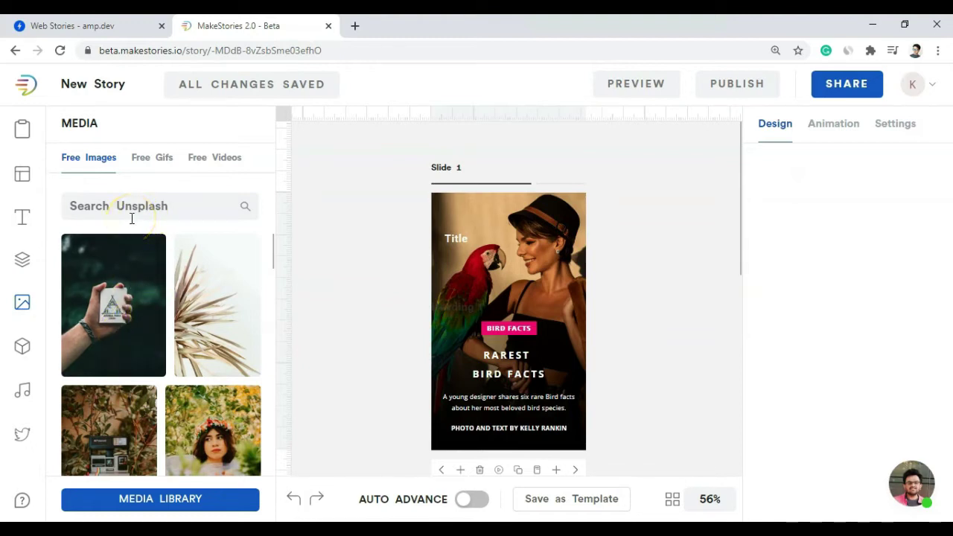
pyautogui.click(23, 347)
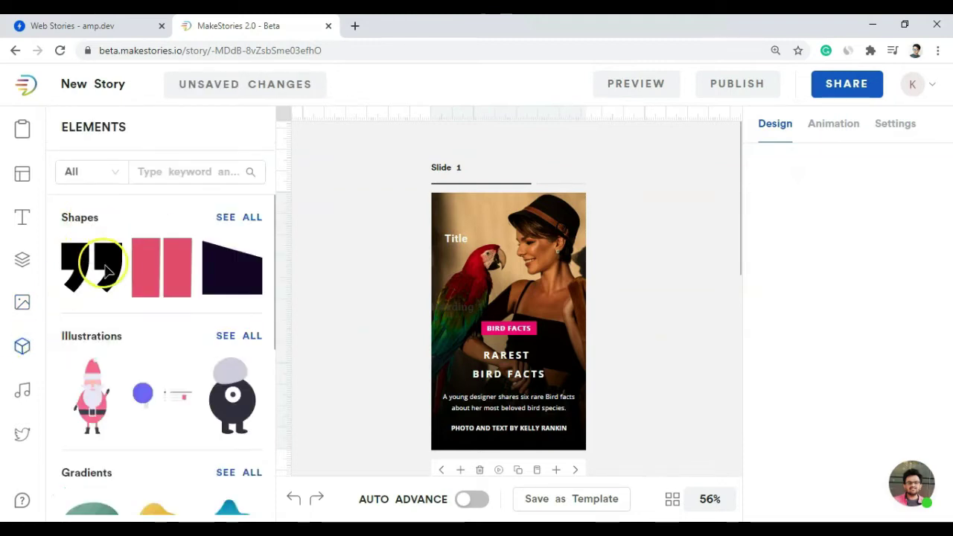
pyautogui.scroll(-5, 223, 262)
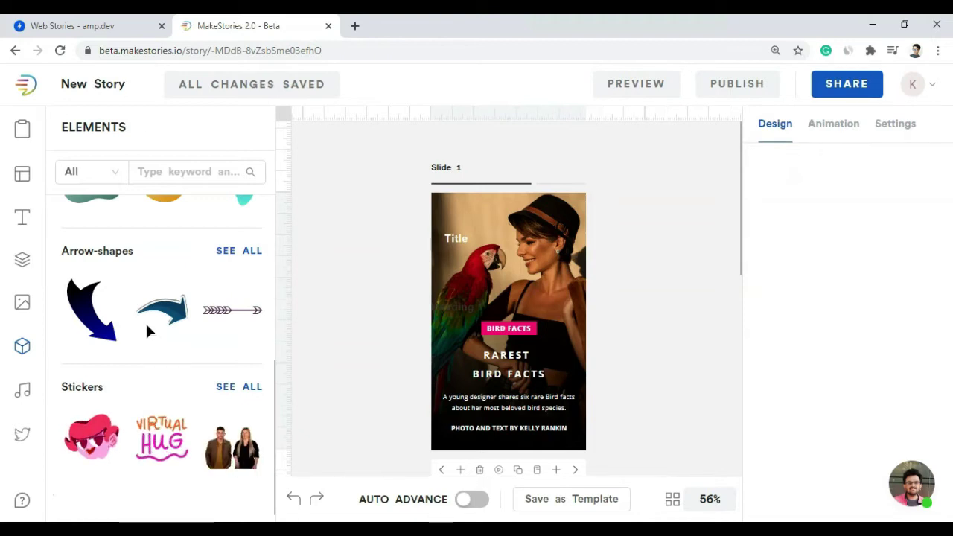
pyautogui.click(29, 398)
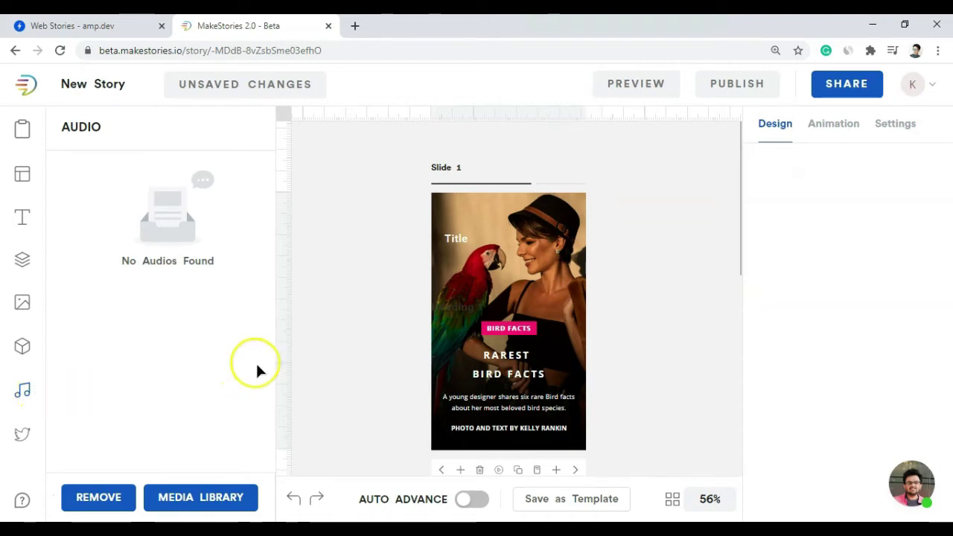
# Step: Preview the Bird Facts story through to its final page, then close the preview
pyautogui.click(529, 354)
pyautogui.click(337, 356)
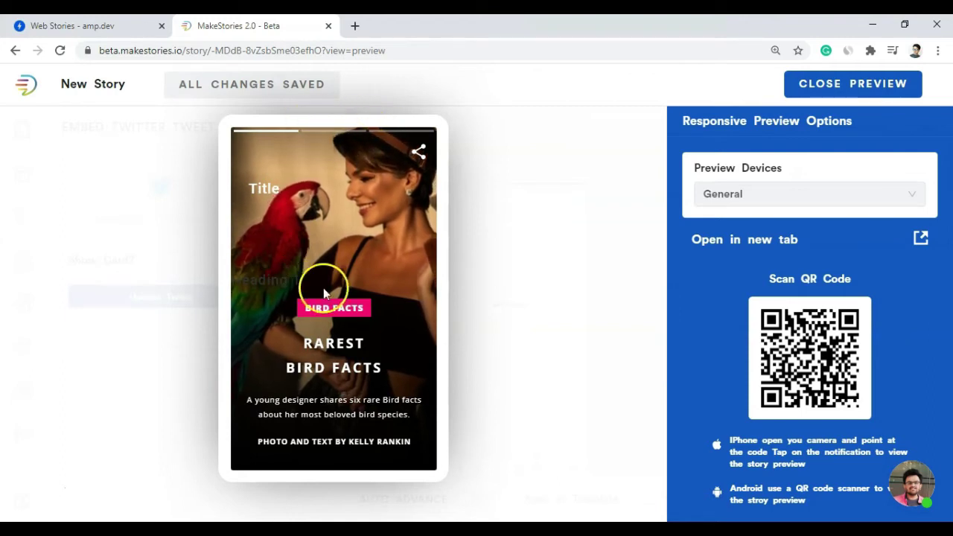
pyautogui.click(437, 315)
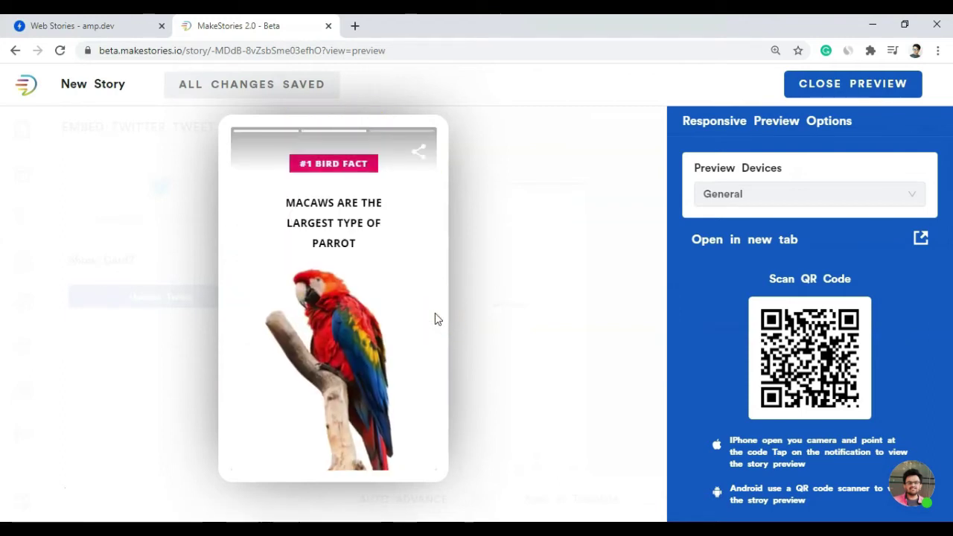
pyautogui.click(437, 319)
pyautogui.click(417, 319)
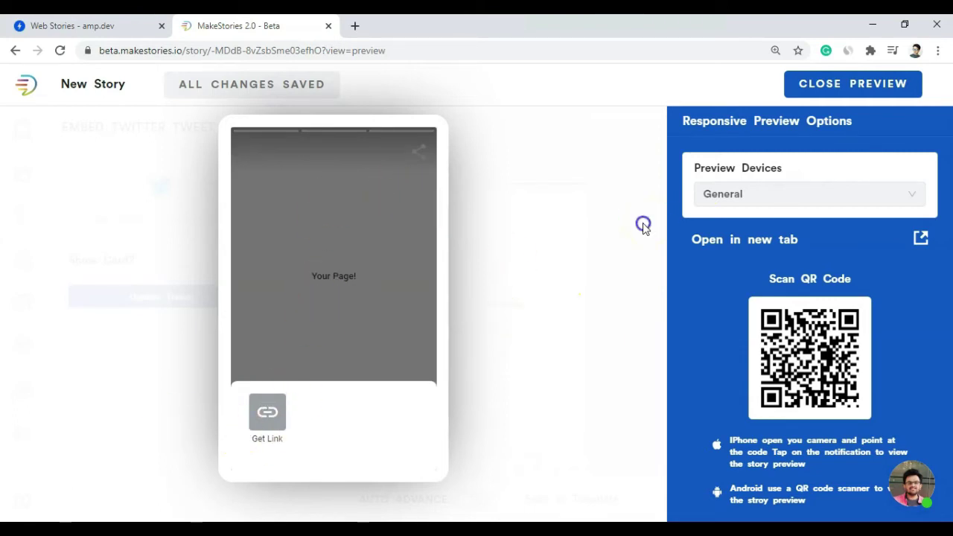
pyautogui.click(700, 101)
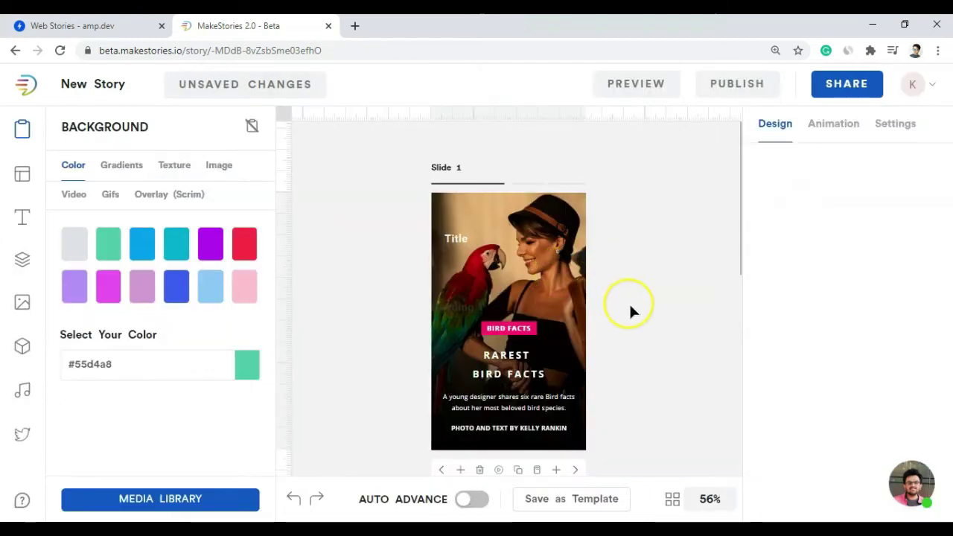
# Step: Inspect the background image's alt text, filter adjustments and animation settings
pyautogui.scroll(-5, 654, 311)
pyautogui.scroll(5, 654, 312)
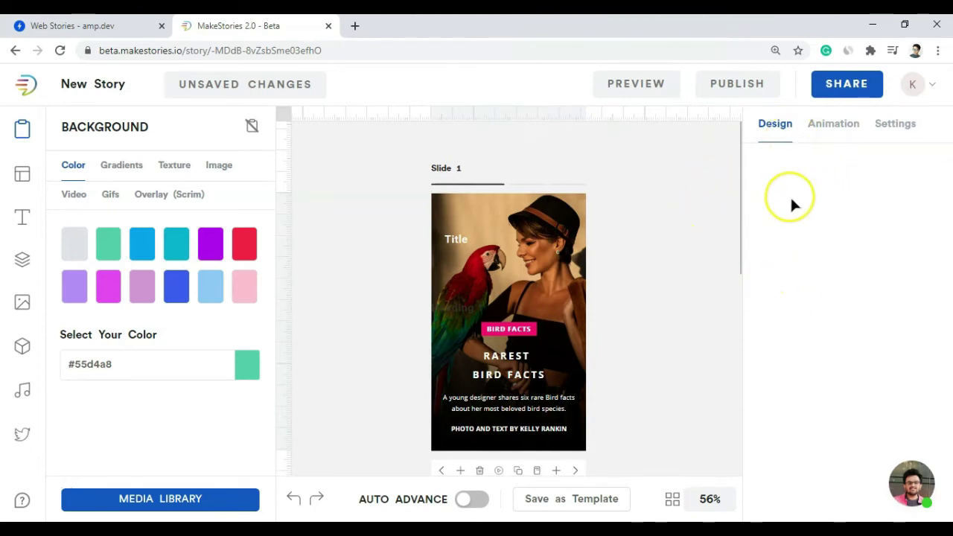
pyautogui.click(478, 221)
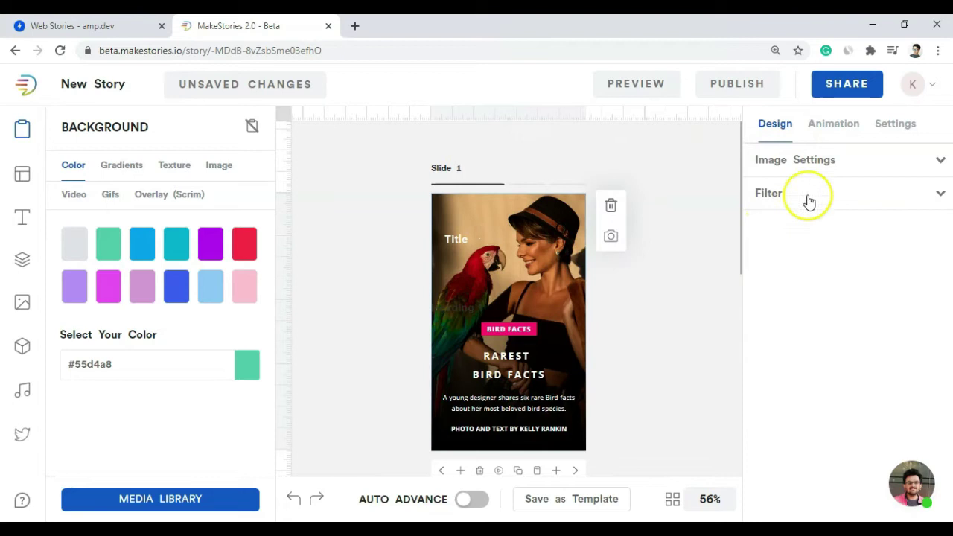
pyautogui.click(851, 161)
pyautogui.click(844, 206)
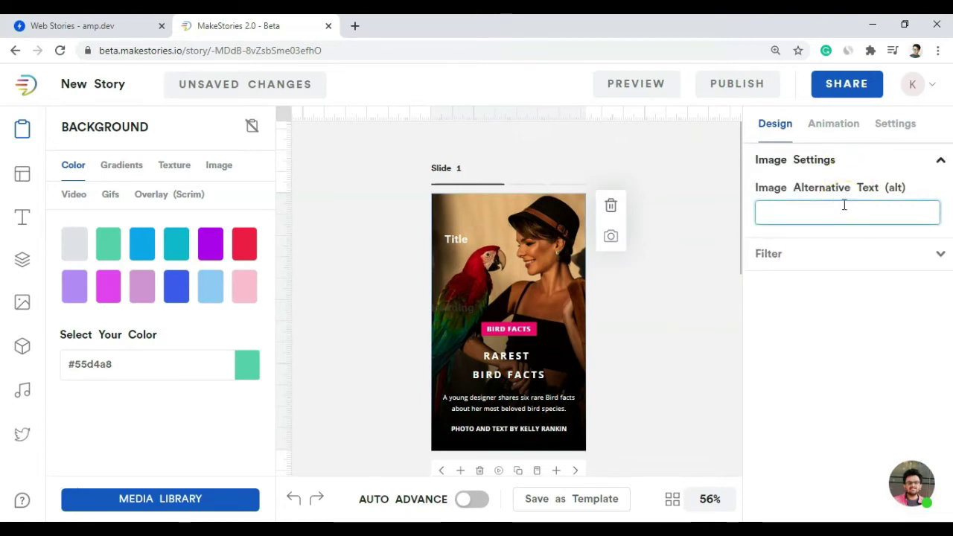
pyautogui.click(527, 262)
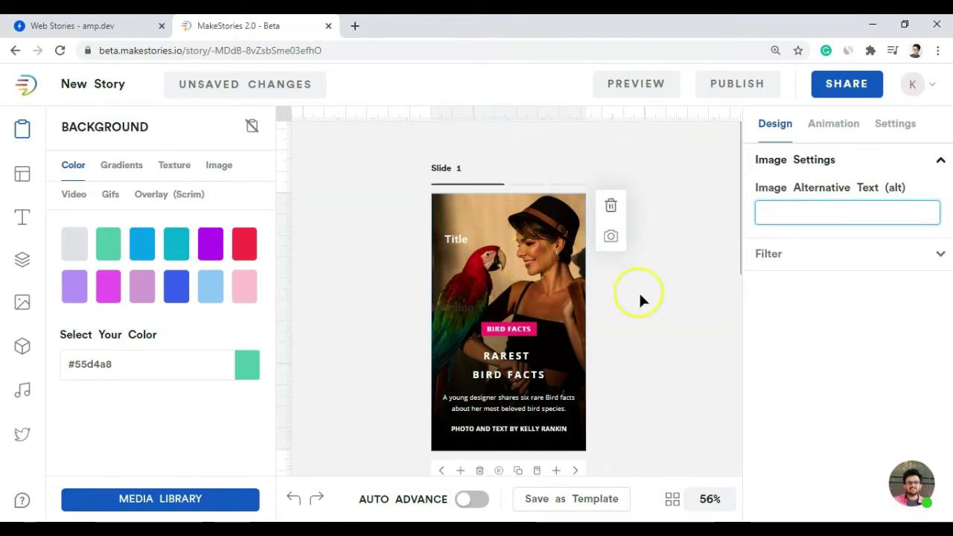
pyautogui.click(905, 260)
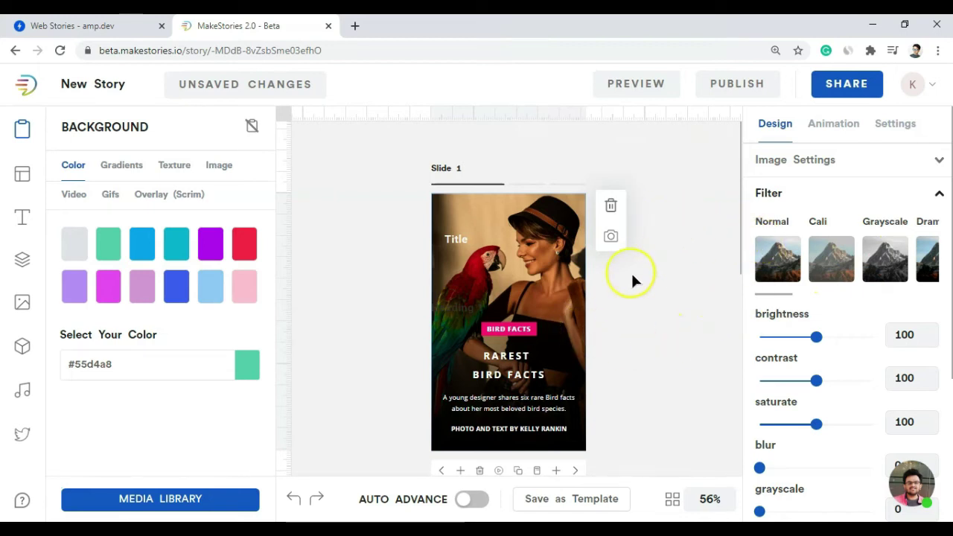
pyautogui.click(837, 128)
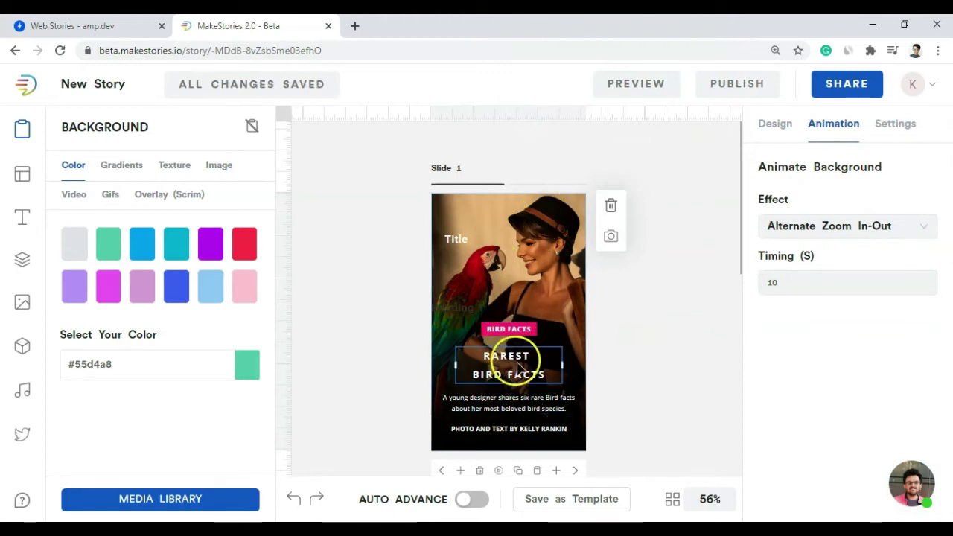
# Step: Give the BIRD FACTS label a Fly In Left animation, then expand the Bookend settings
pyautogui.click(523, 336)
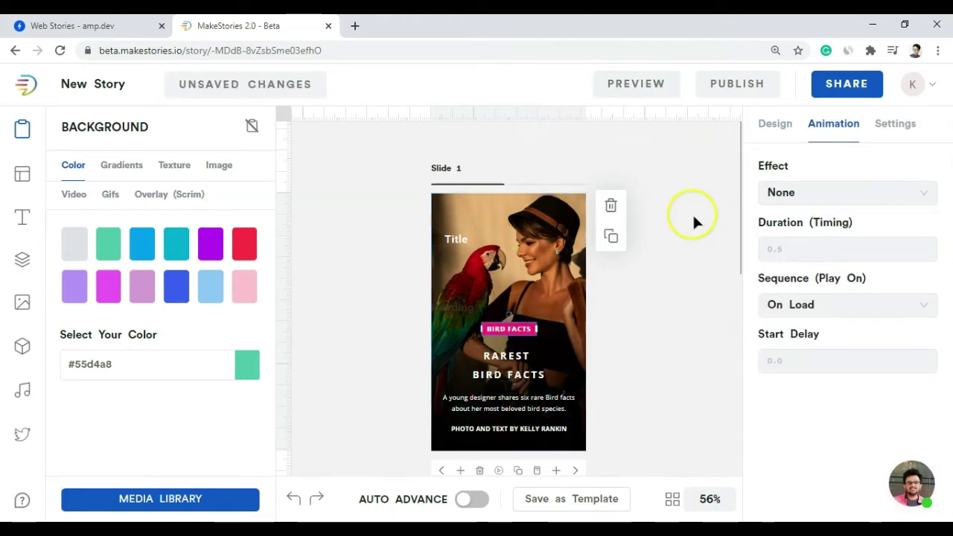
pyautogui.click(823, 194)
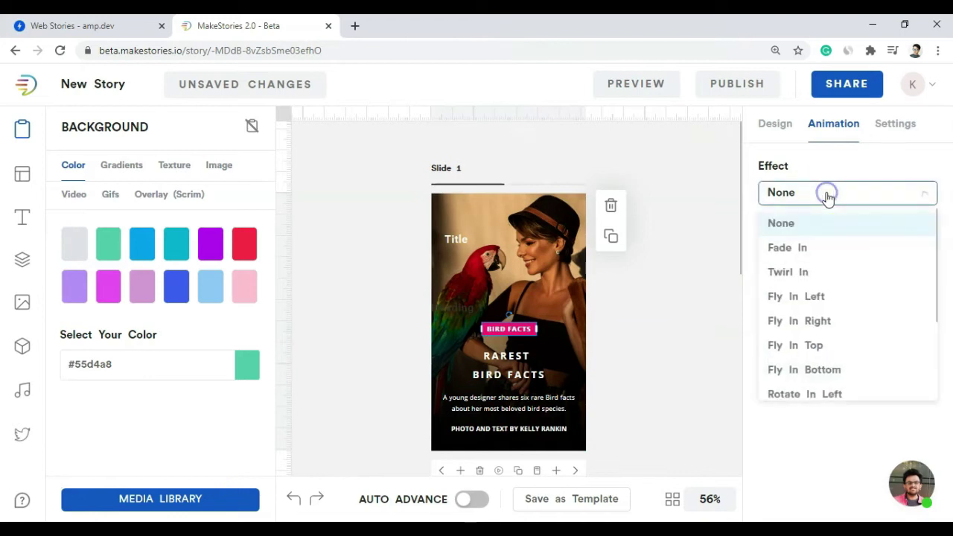
pyautogui.click(811, 247)
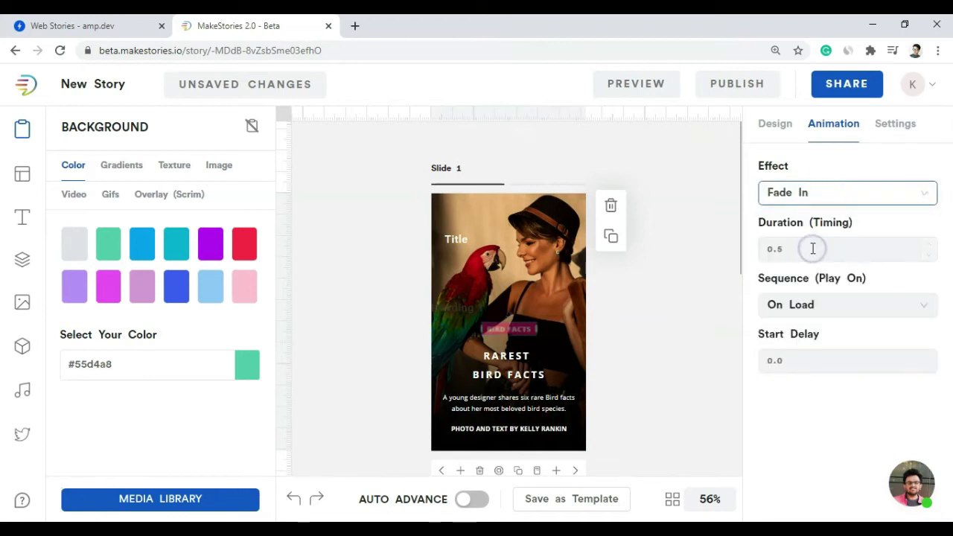
pyautogui.click(803, 192)
pyautogui.click(784, 297)
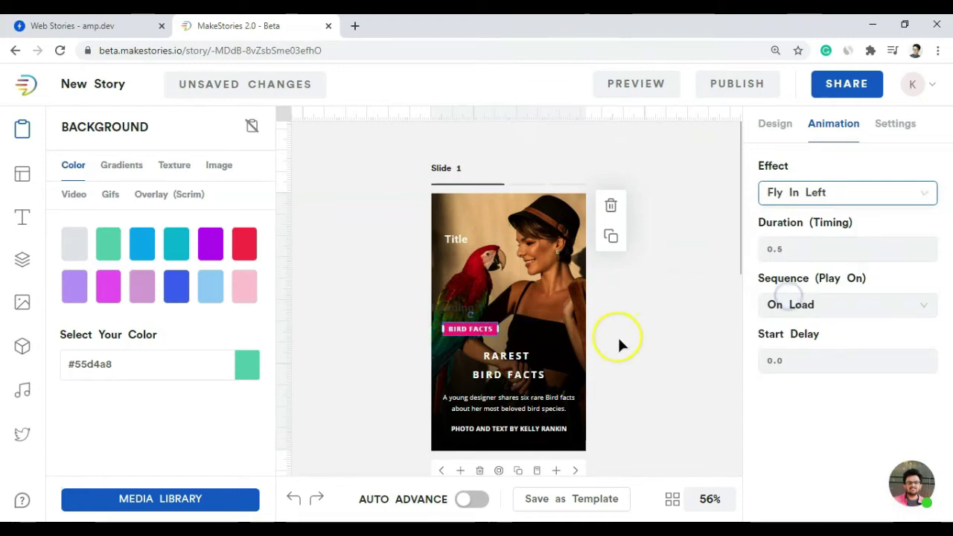
pyautogui.click(629, 329)
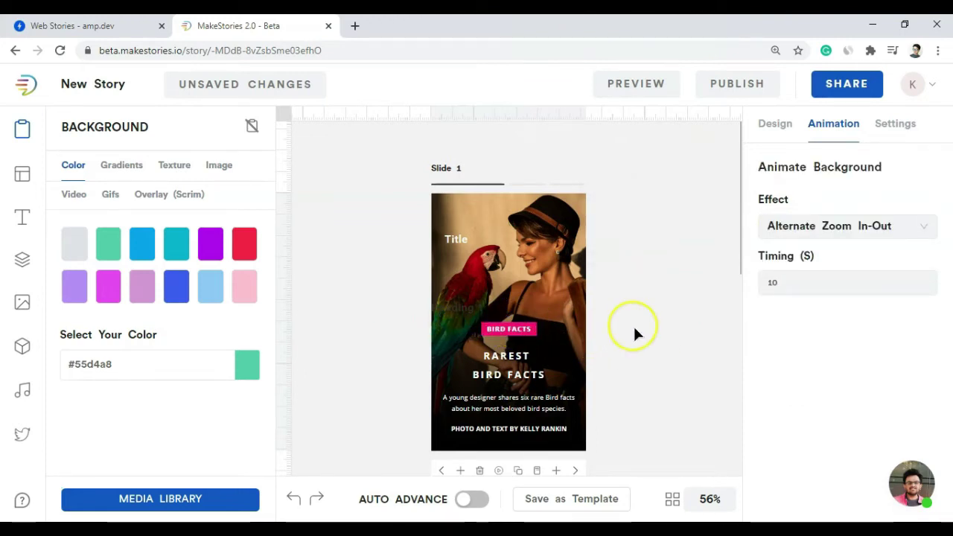
pyautogui.click(894, 124)
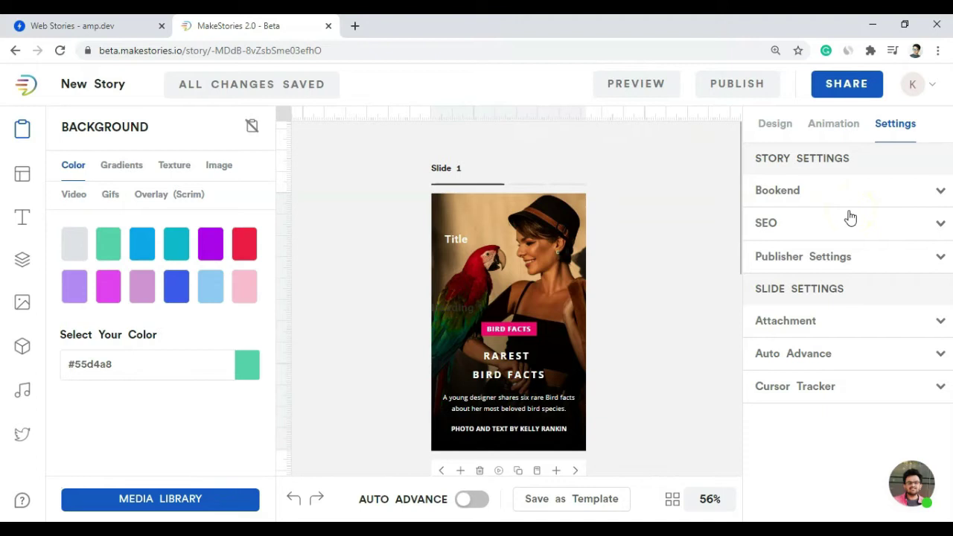
pyautogui.click(828, 198)
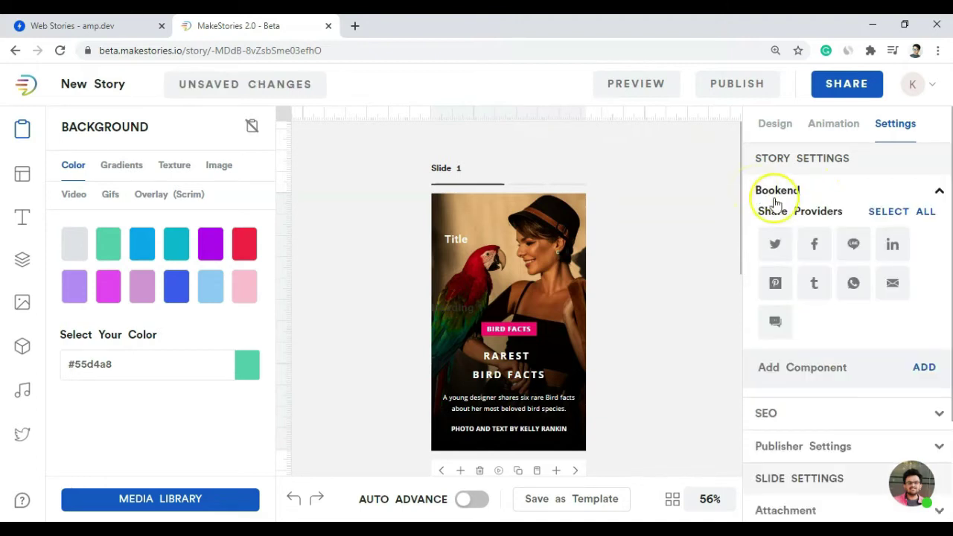
# Step: Select all bookend share providers, check the SEO page type list, and expand Publisher Settings
pyautogui.click(888, 211)
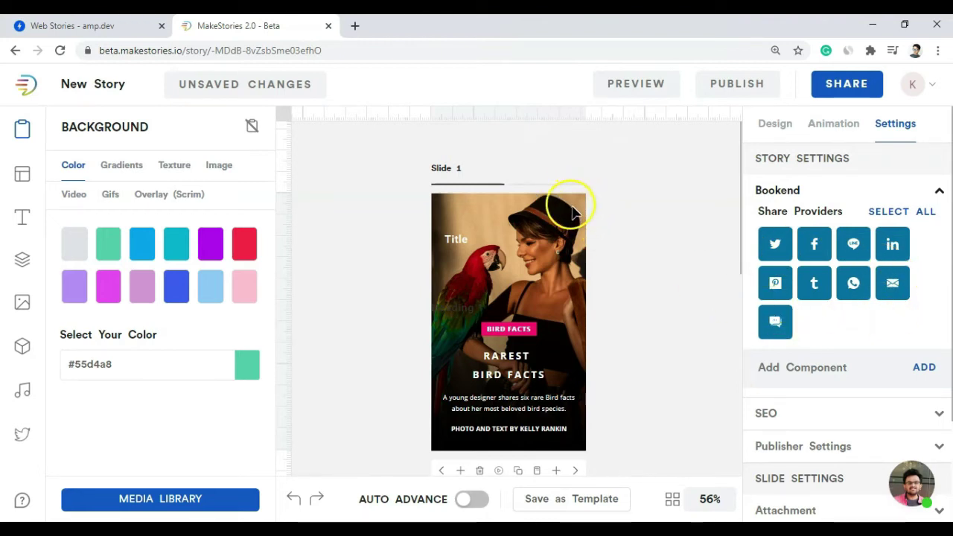
pyautogui.click(769, 222)
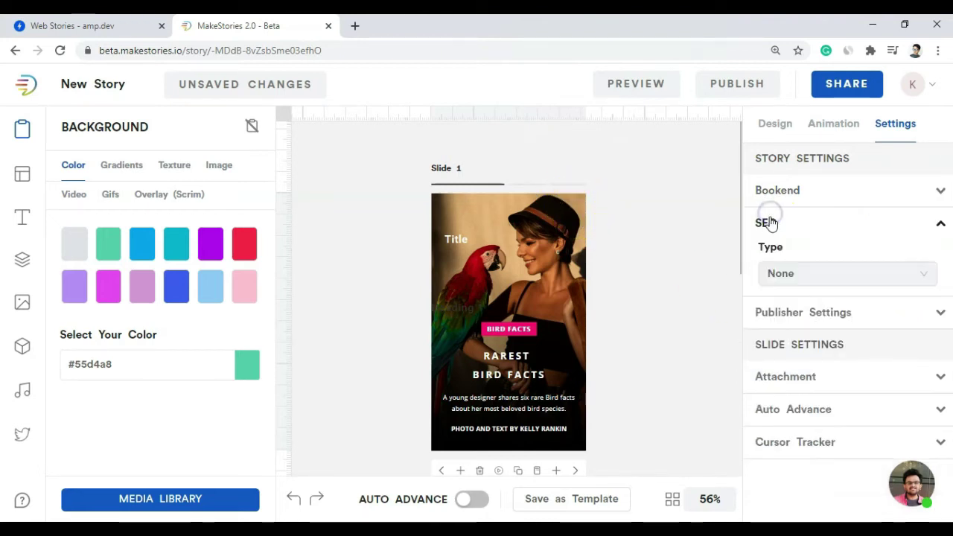
pyautogui.click(800, 272)
pyautogui.click(800, 273)
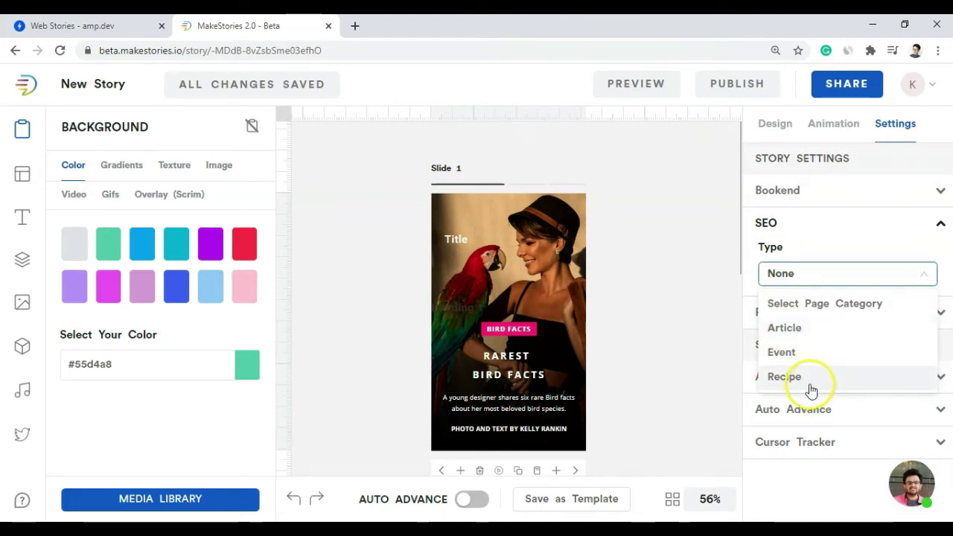
pyautogui.click(778, 313)
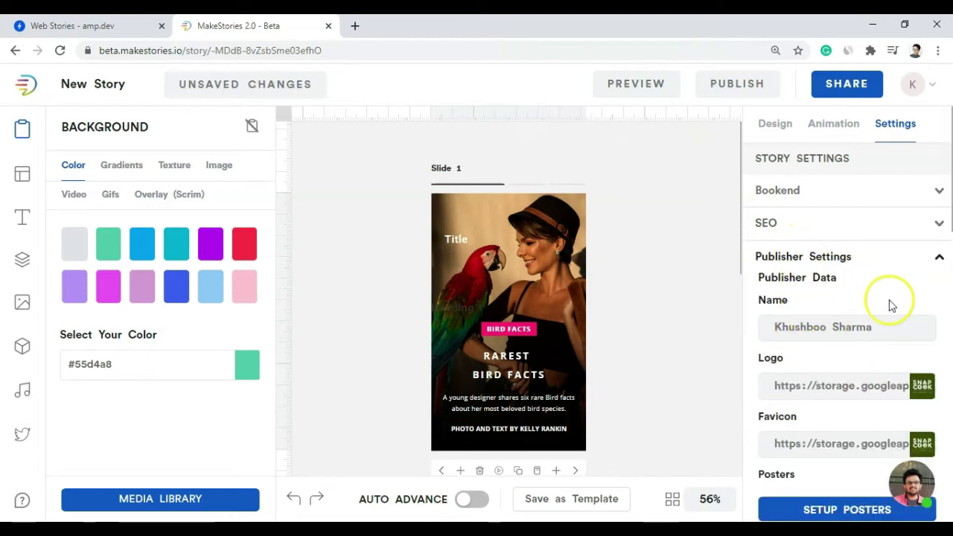
# Step: Enter the Google Analytics tracking ID, then expand Slide 1's Auto Advance setting, leaving it off
pyautogui.scroll(-2, 866, 389)
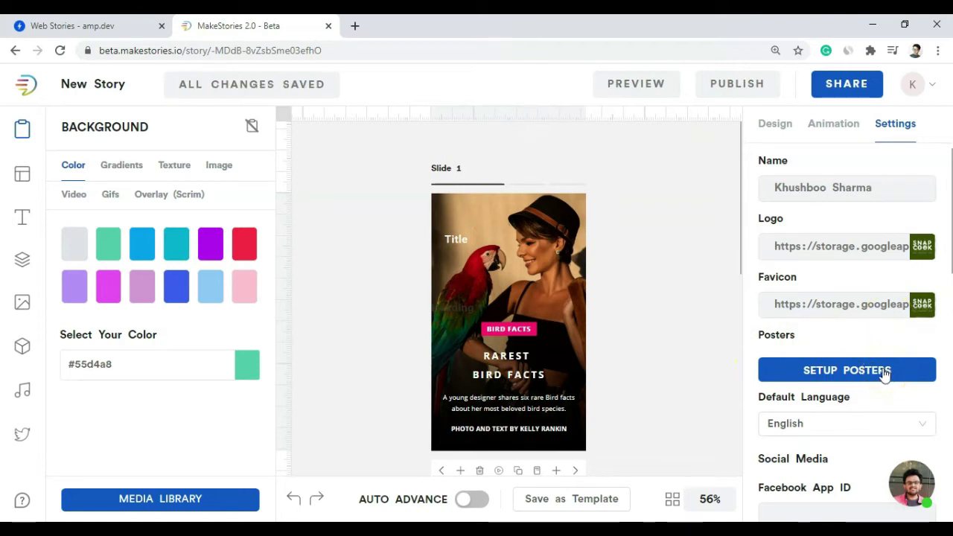
pyautogui.scroll(-5, 830, 342)
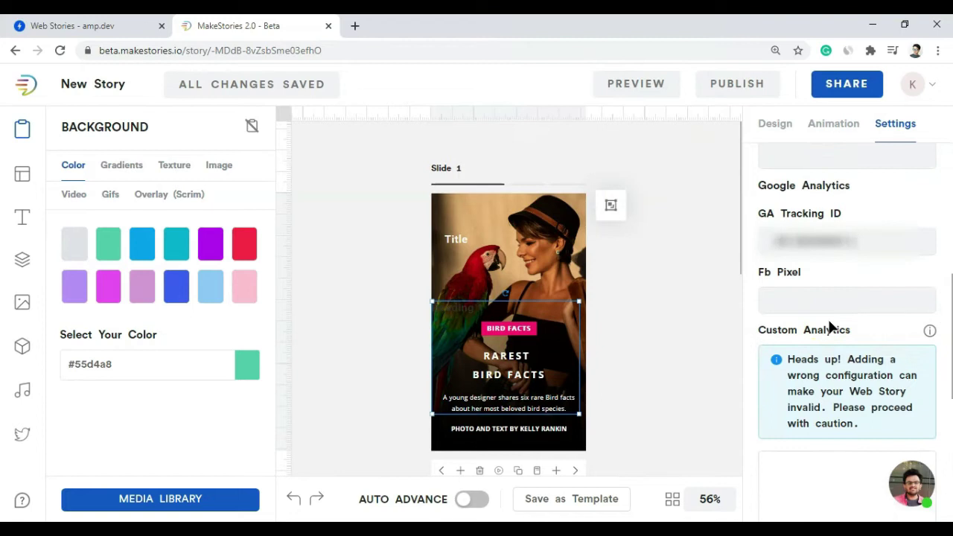
pyautogui.click(810, 244)
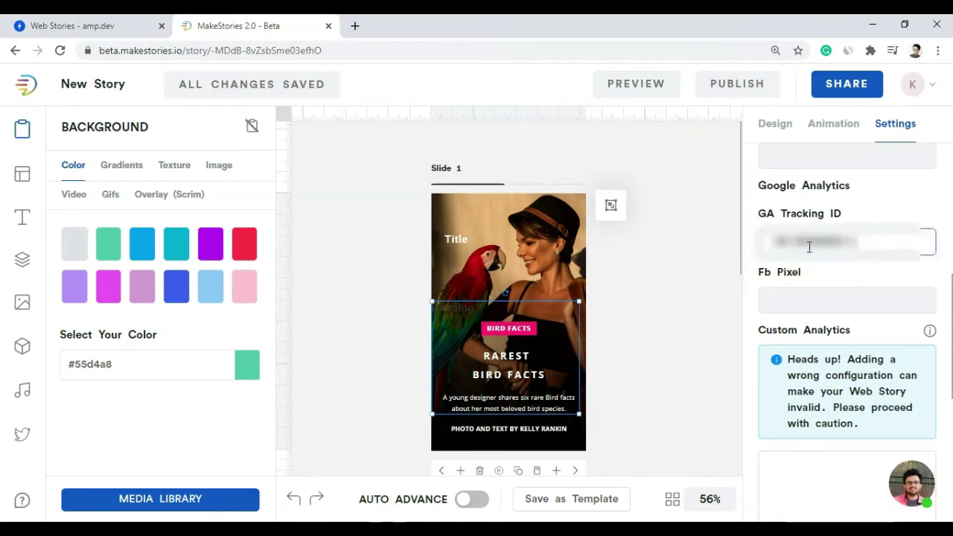
pyautogui.click(822, 292)
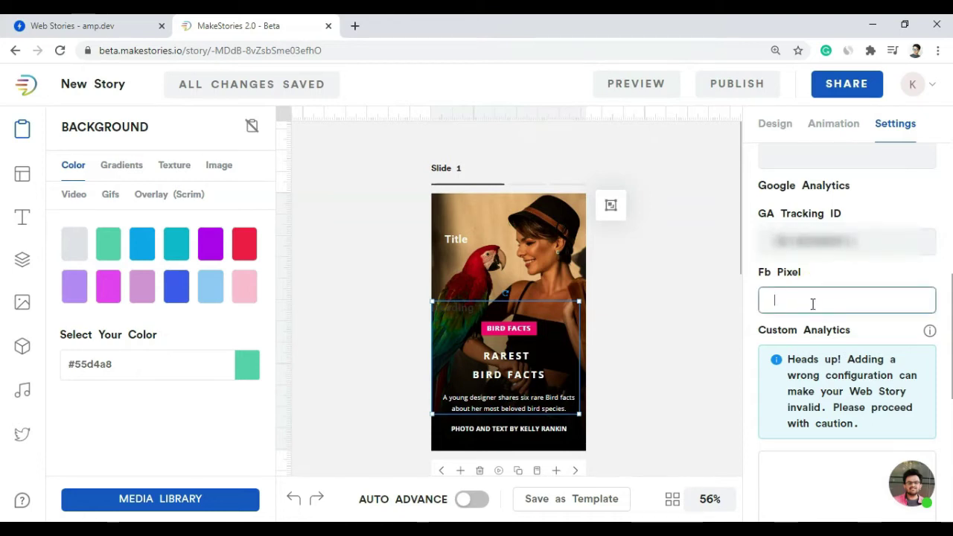
pyautogui.click(797, 385)
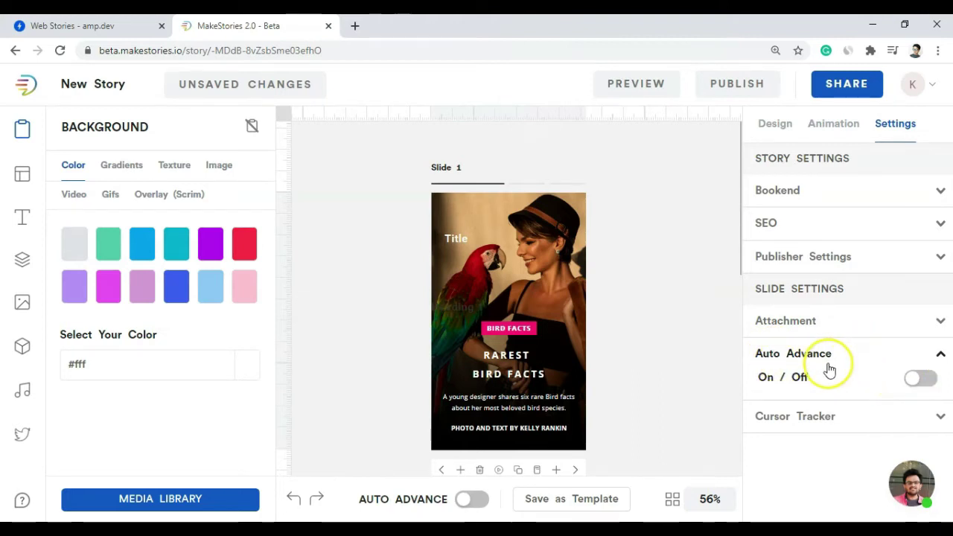
# Step: Expand Cursor Tracker under Slide Settings, keeping its toggle switched on
pyautogui.click(815, 416)
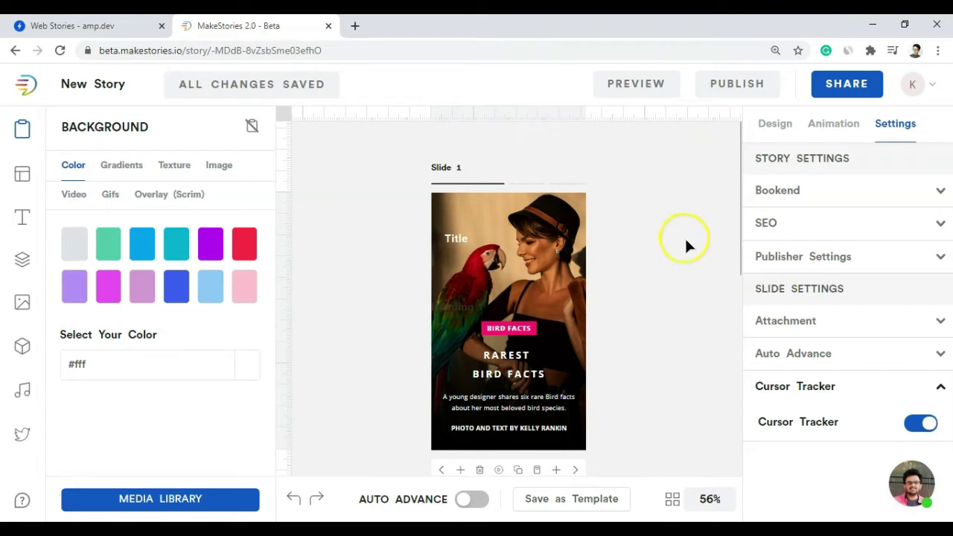
# Step: Choose Publish as a Web Story to reach the Export and Publish dialog's FTP Publish options
pyautogui.click(768, 92)
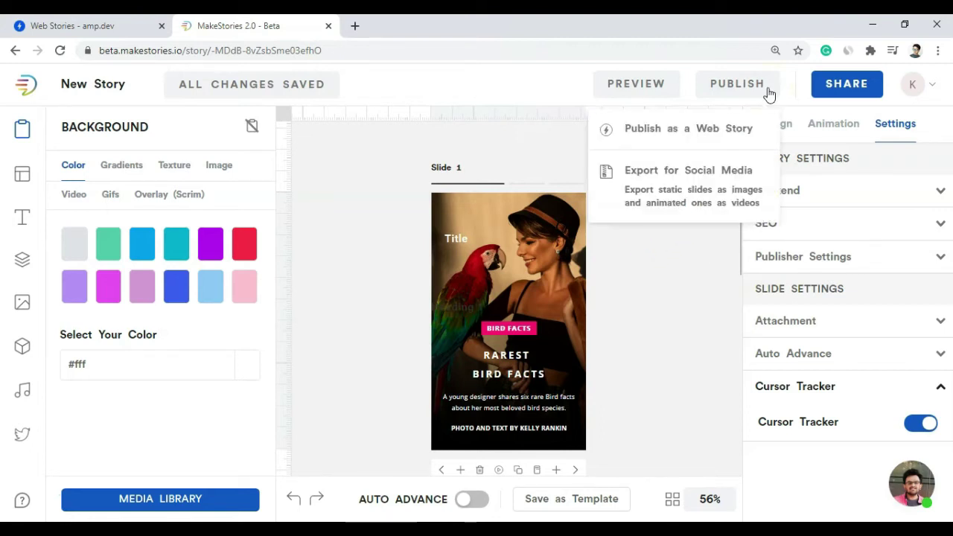
pyautogui.click(756, 89)
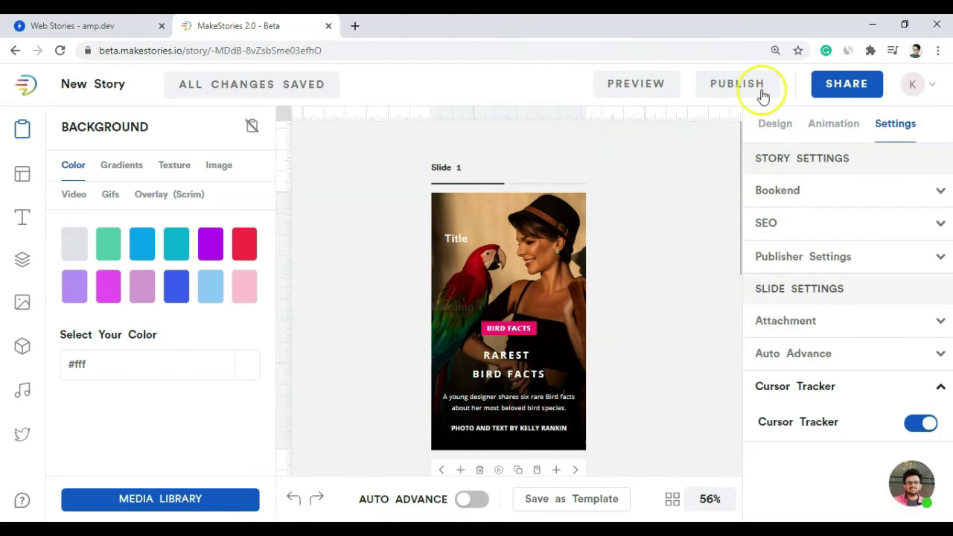
pyautogui.click(752, 87)
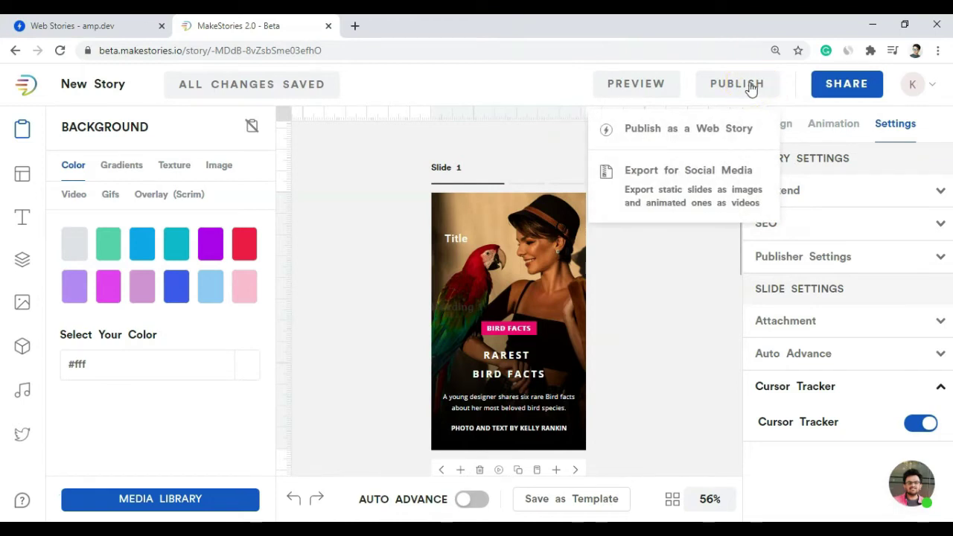
pyautogui.click(661, 136)
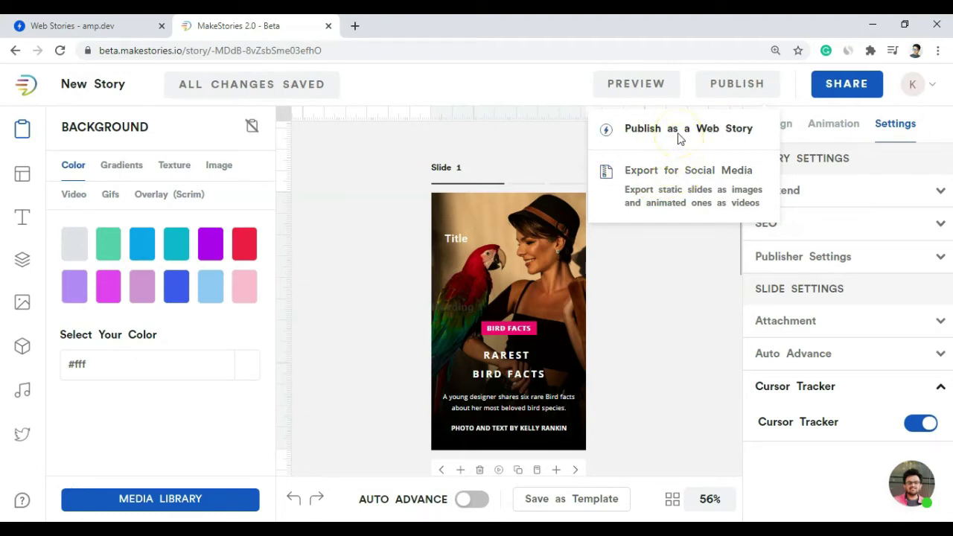
pyautogui.click(679, 140)
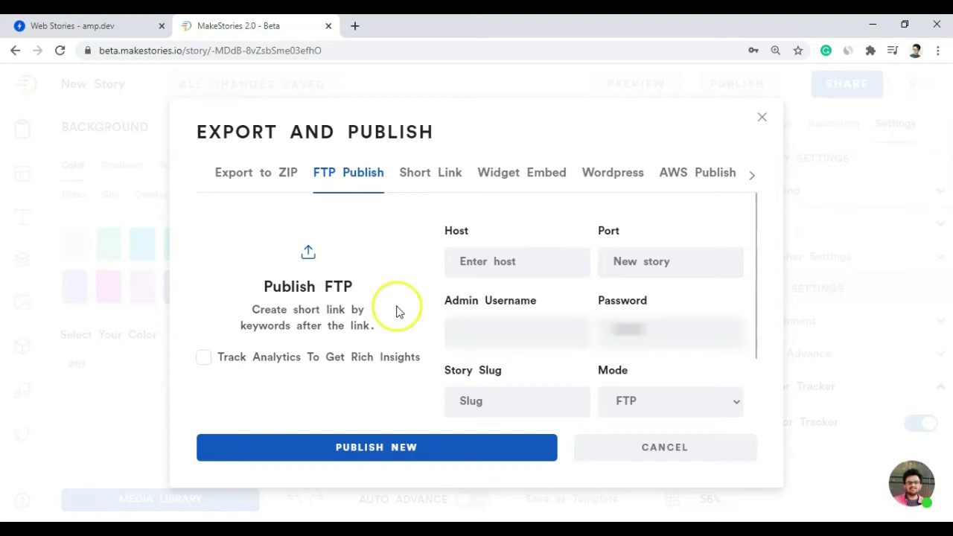
# Step: Review the Widget Embed and WordPress Story Slug fields, then cancel without publishing
pyautogui.click(483, 172)
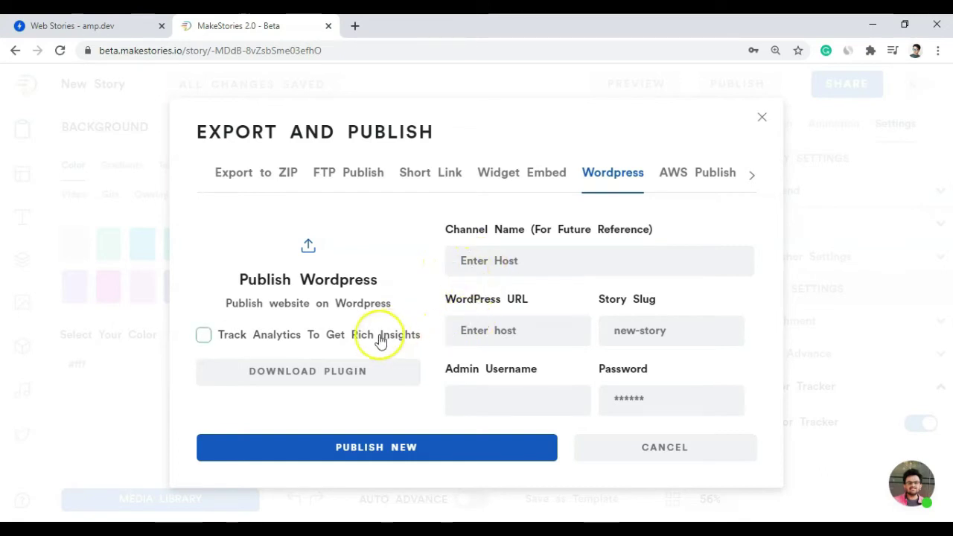
pyautogui.click(681, 332)
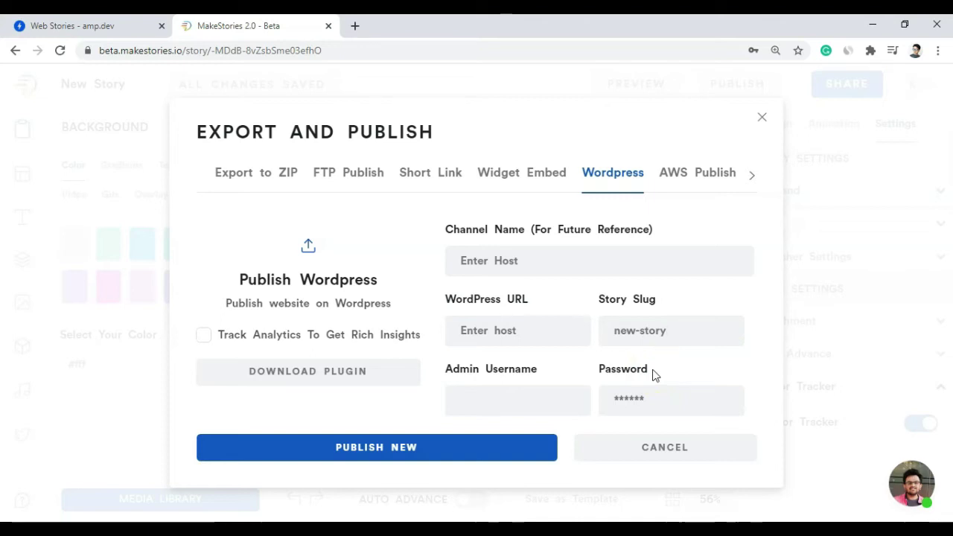
pyautogui.click(655, 333)
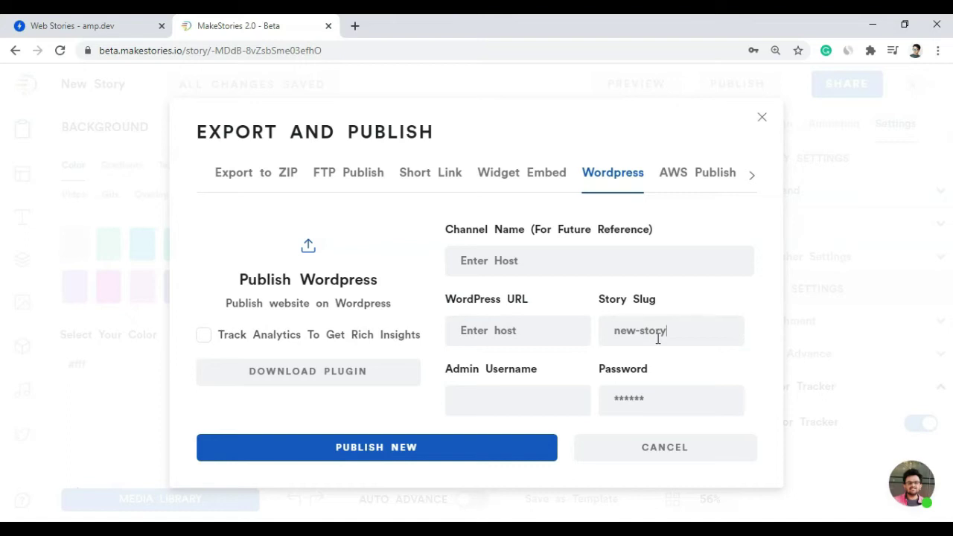
pyautogui.click(678, 451)
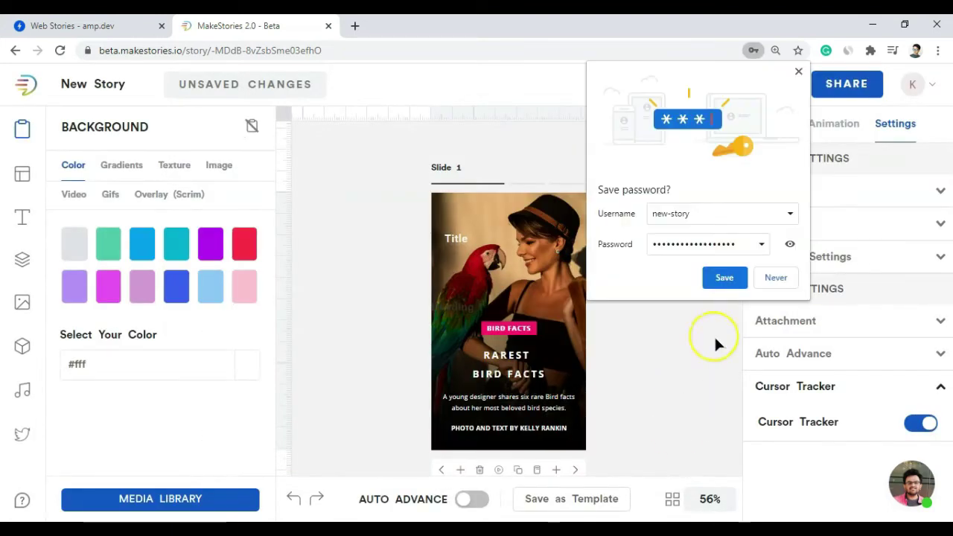
# Step: Decline saving the password, return to the My Stories dashboard, and open a new browser tab
pyautogui.click(776, 277)
pyautogui.click(28, 88)
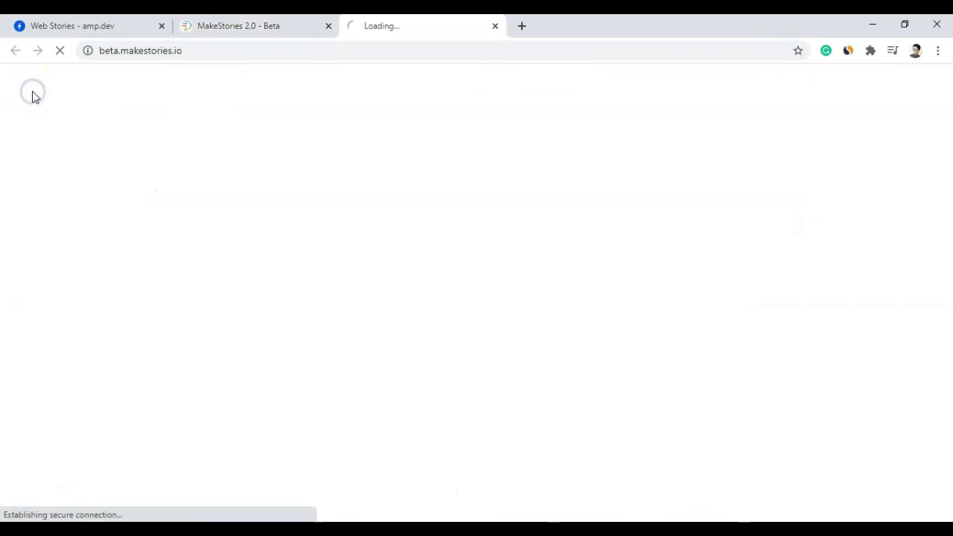
pyautogui.scroll(-2, 558, 298)
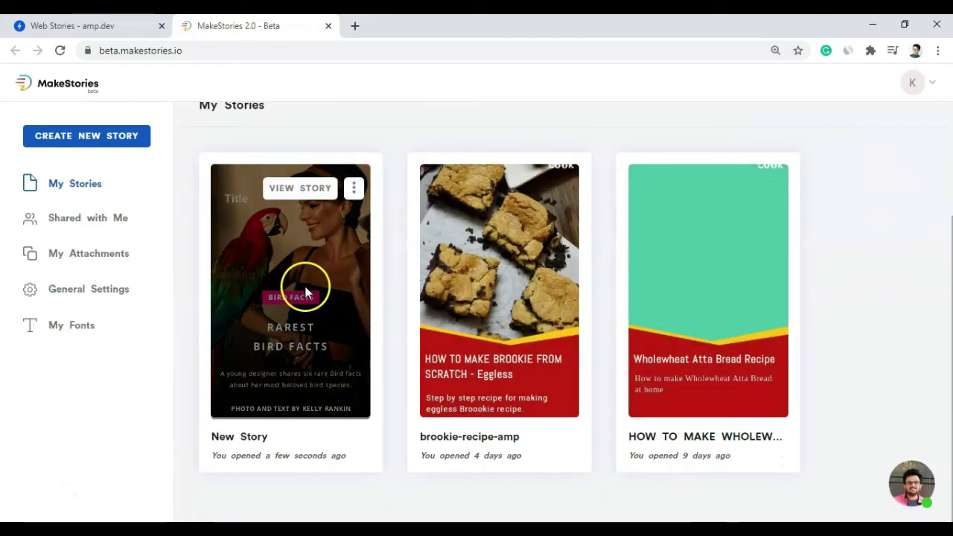
pyautogui.click(355, 27)
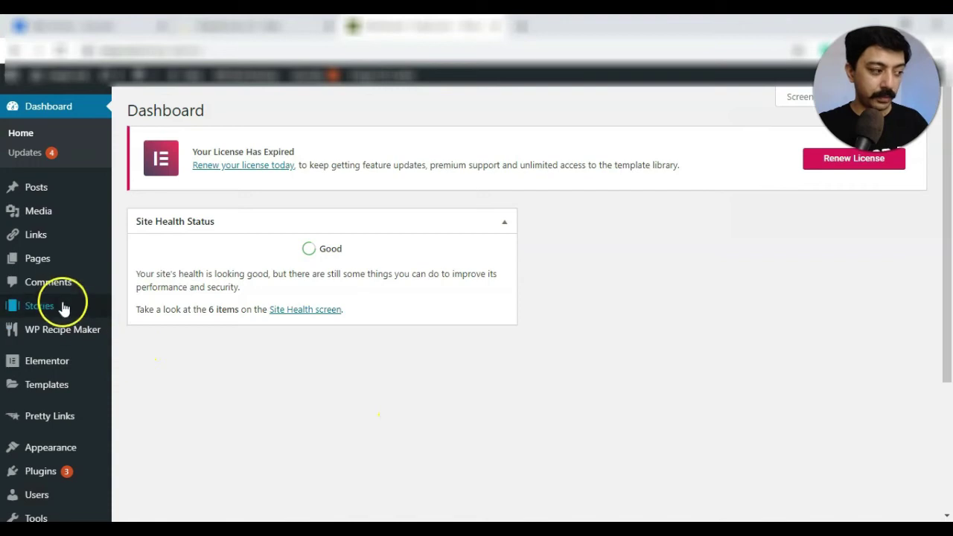
# Step: Search Plugins > Add New for 'MakeStories' and confirm the plugin is already Active
pyautogui.moveTo(41, 305)
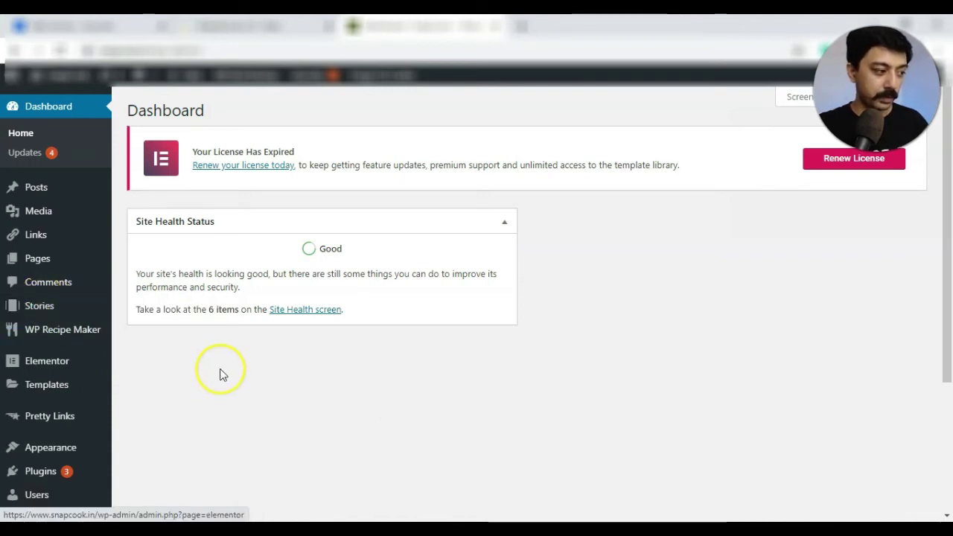
pyautogui.scroll(-1, 215, 367)
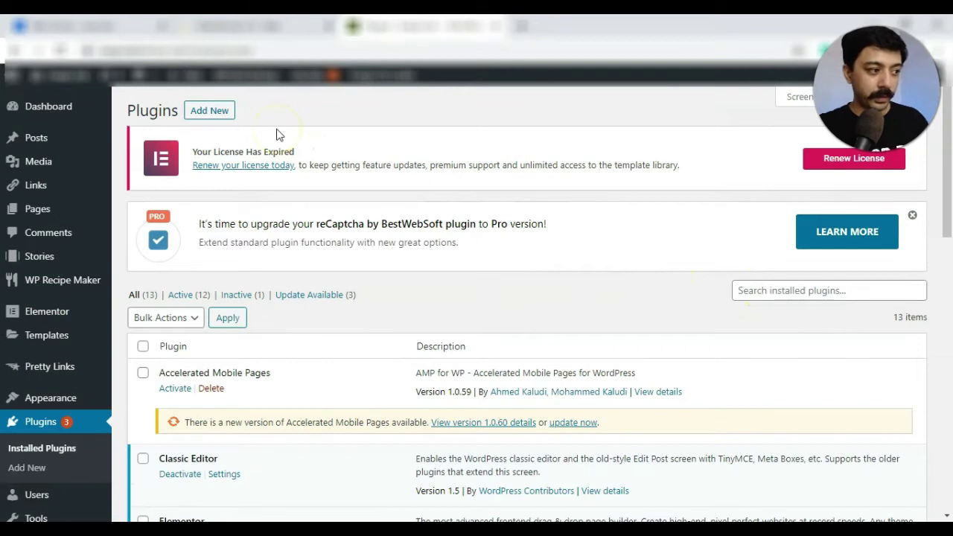
pyautogui.click(212, 112)
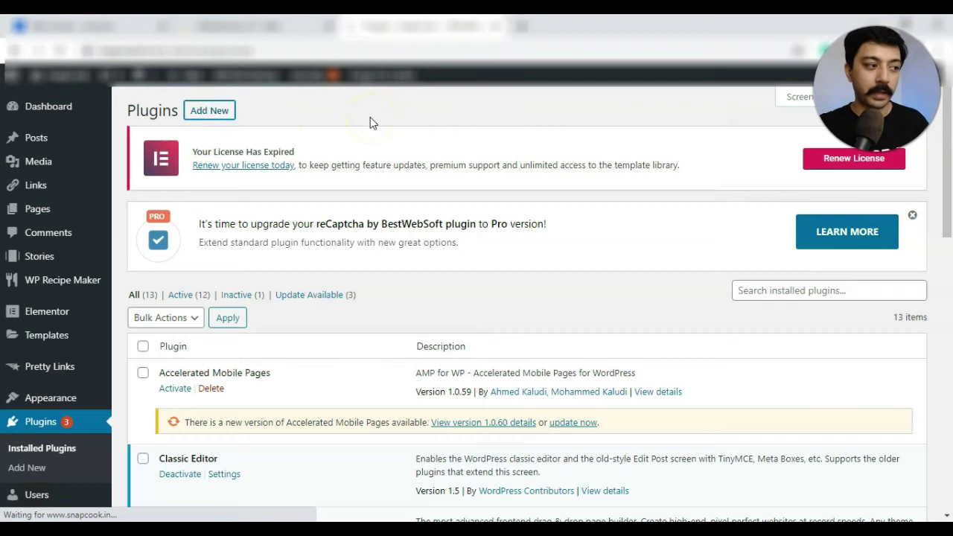
pyautogui.click(800, 233)
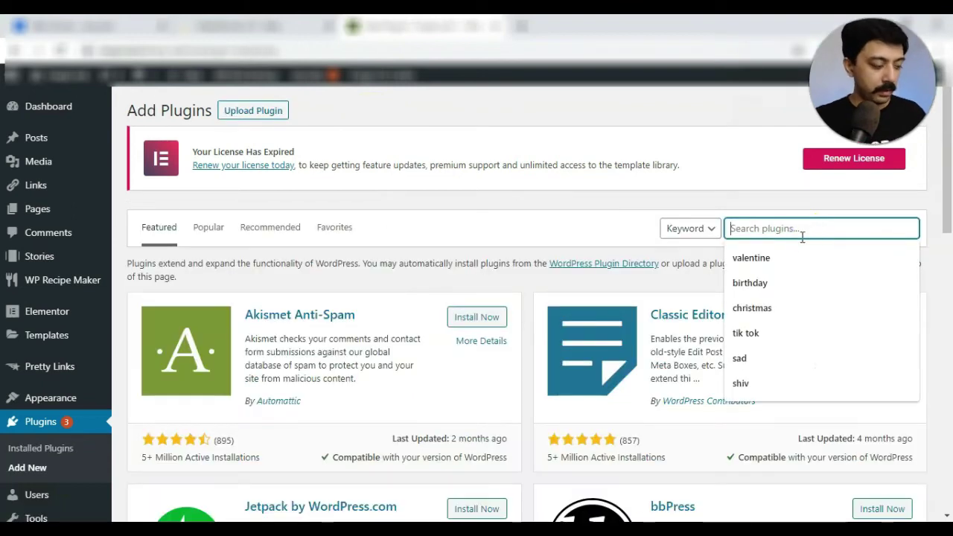
pyautogui.write('MakeStories')
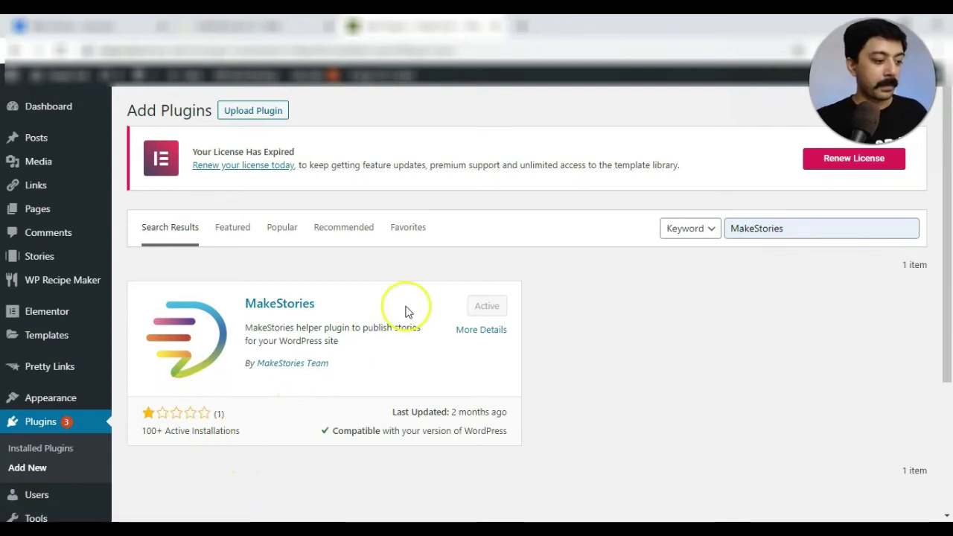
pyautogui.moveTo(34, 186)
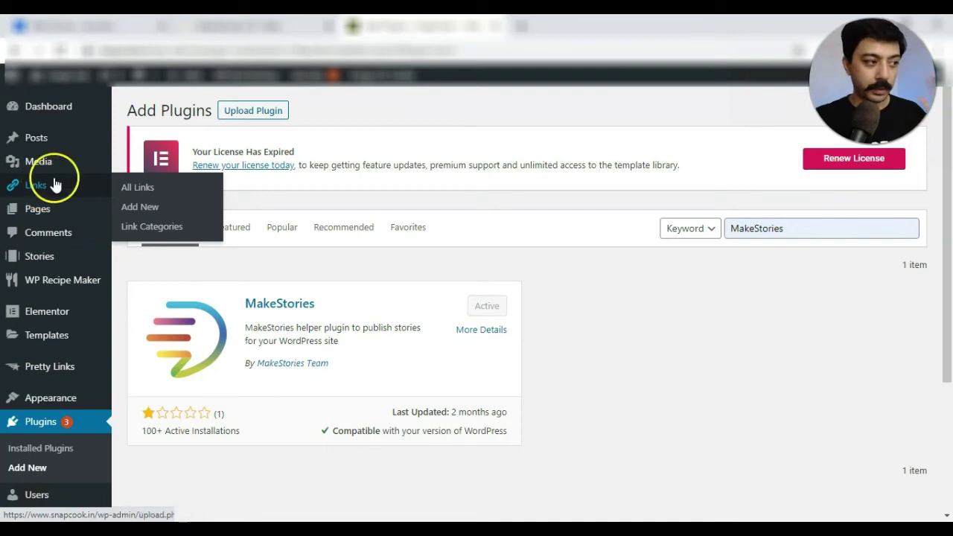
pyautogui.click(246, 26)
pyautogui.click(379, 25)
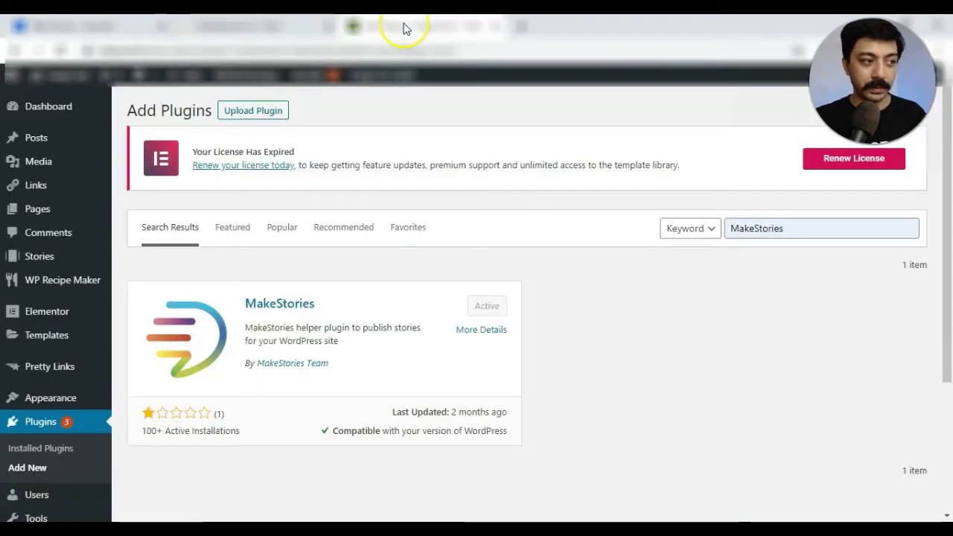